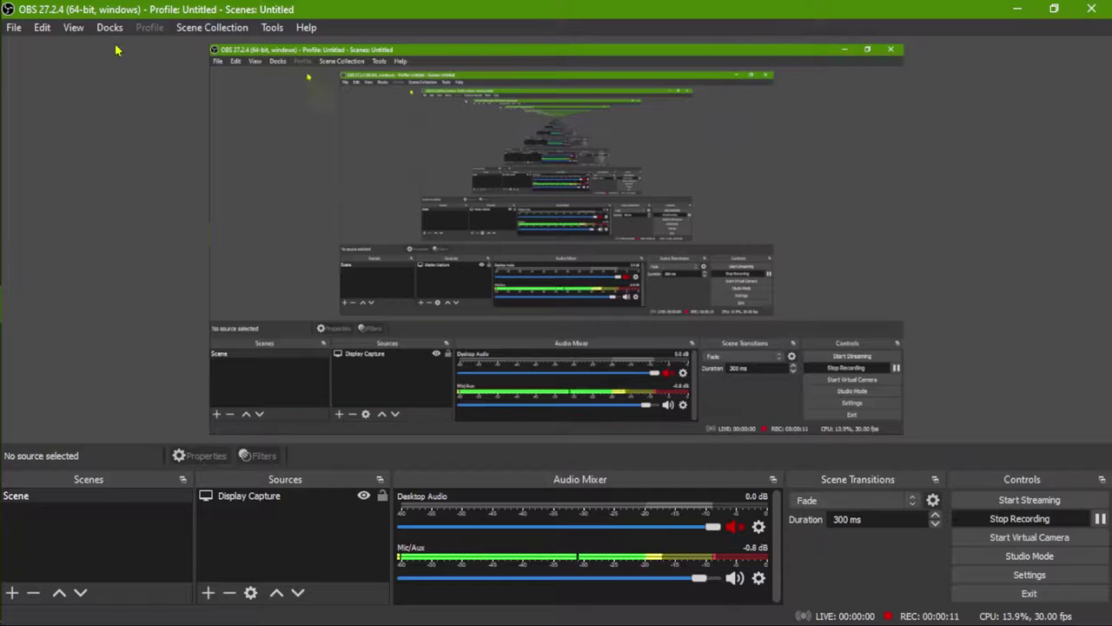
- Open the OBS settings and review the Stream, Output and Audio options
{"action": "left_click", "coordinate": [14, 28]}
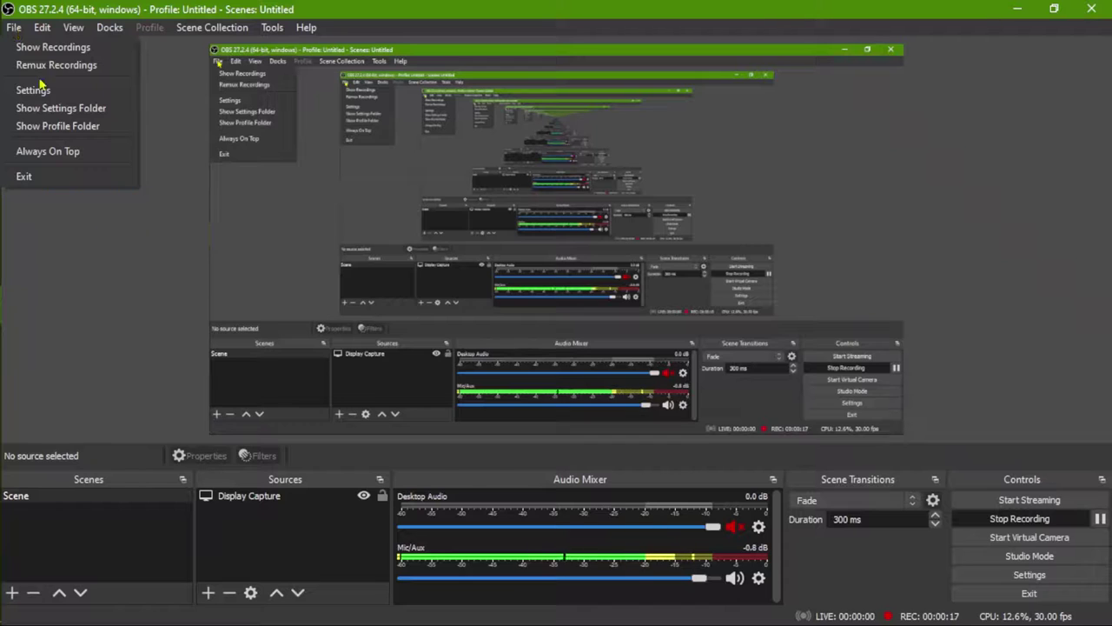
{"action": "left_click", "coordinate": [987, 444]}
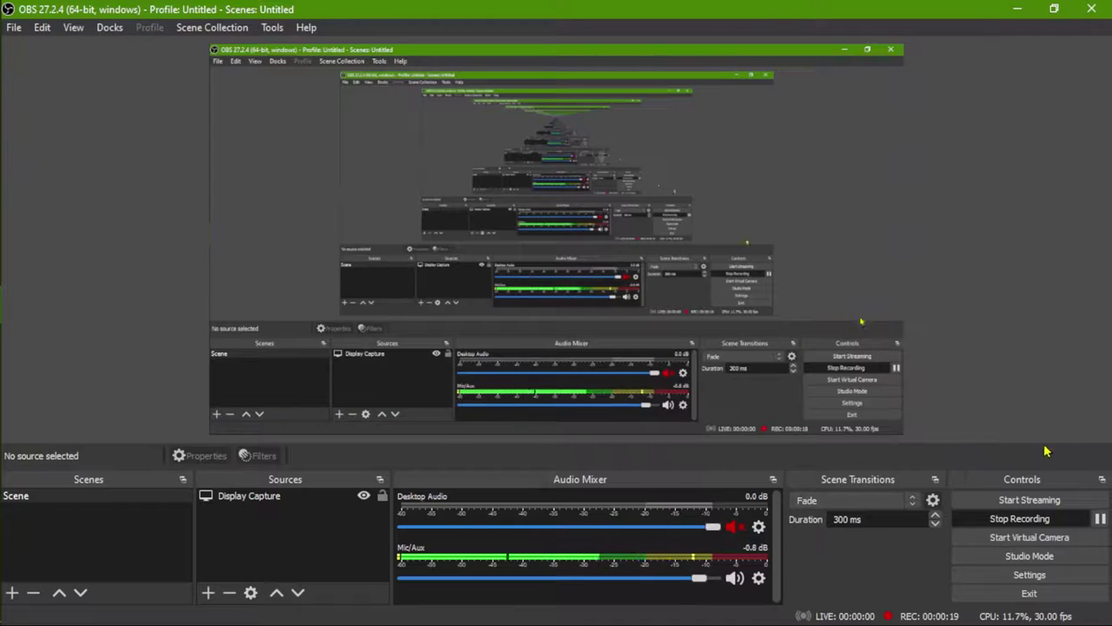
{"action": "left_click", "coordinate": [1028, 575]}
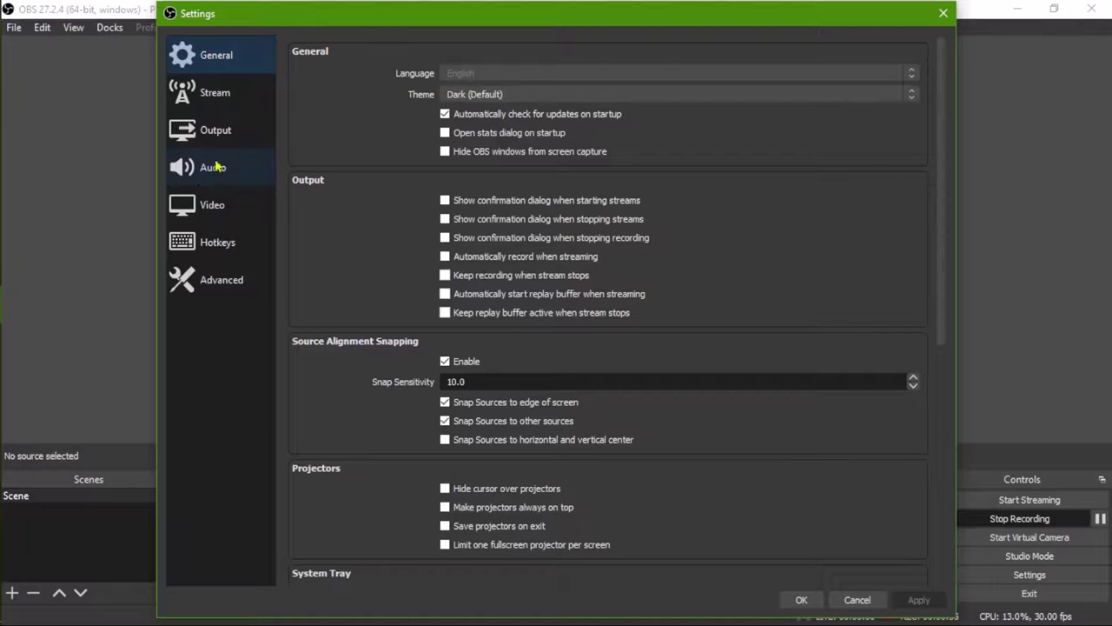
{"action": "left_click", "coordinate": [220, 99]}
{"action": "left_click", "coordinate": [211, 135]}
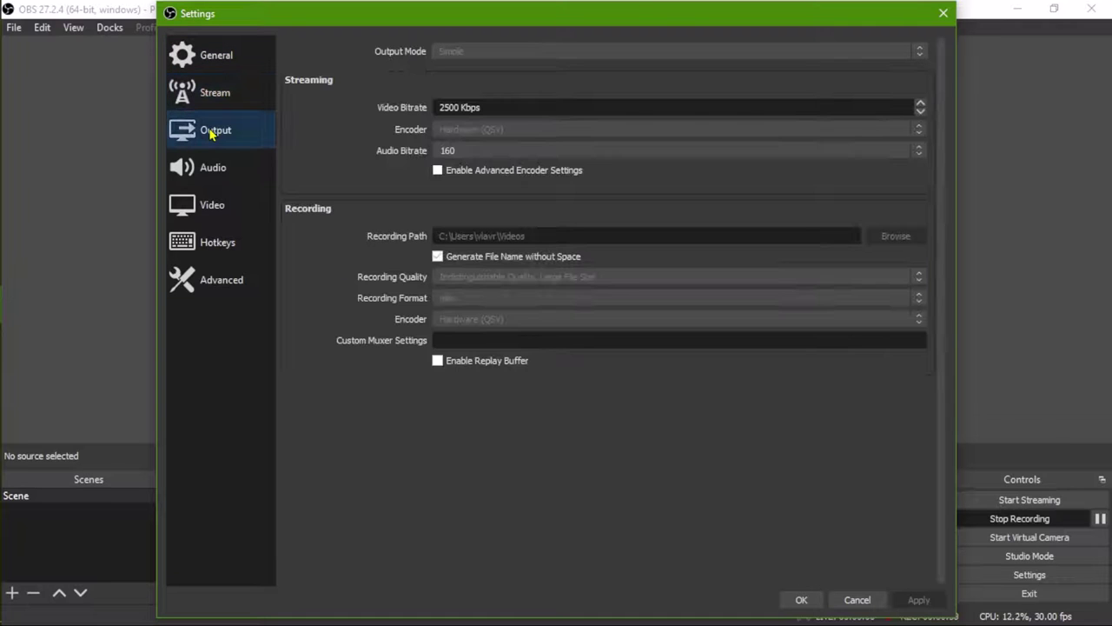
{"action": "left_click", "coordinate": [199, 170]}
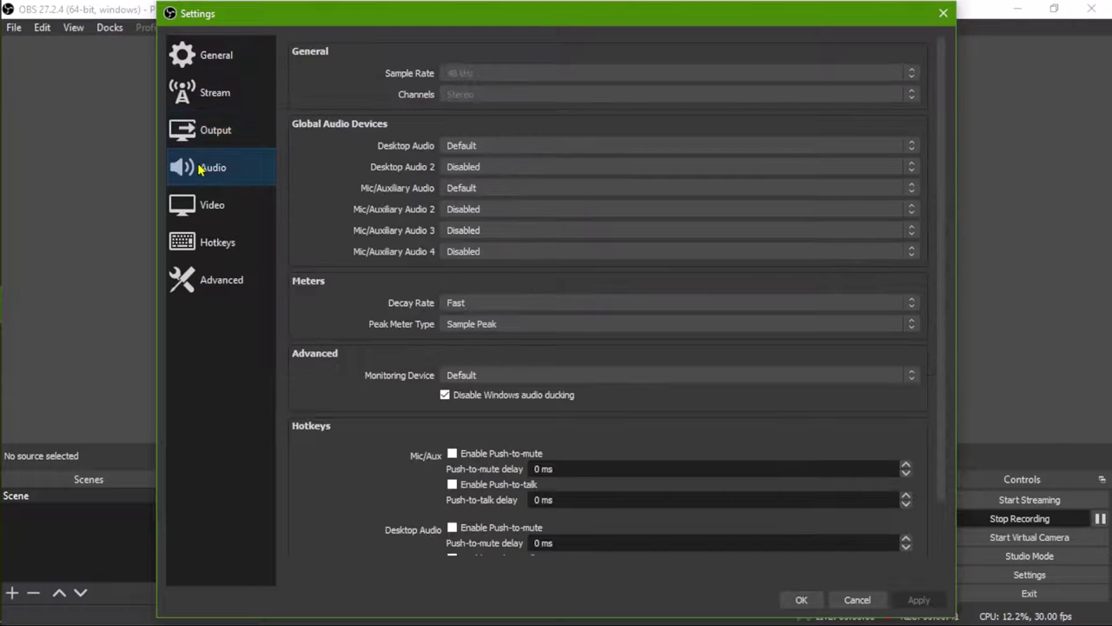
{"action": "left_click", "coordinate": [202, 91]}
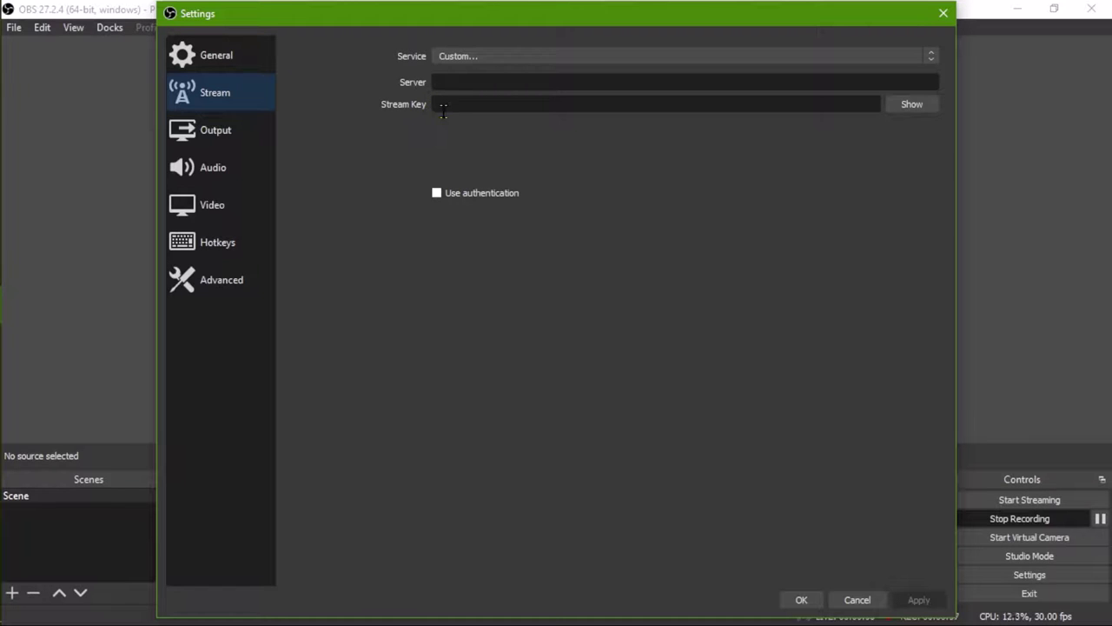
{"action": "left_click", "coordinate": [223, 137]}
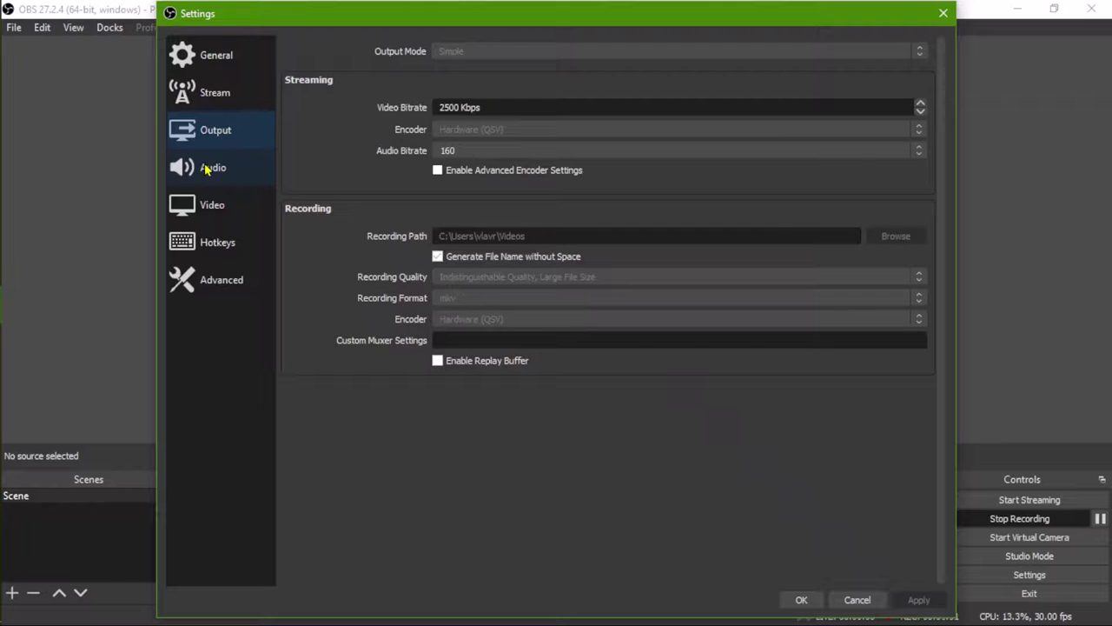
{"action": "left_click", "coordinate": [206, 169]}
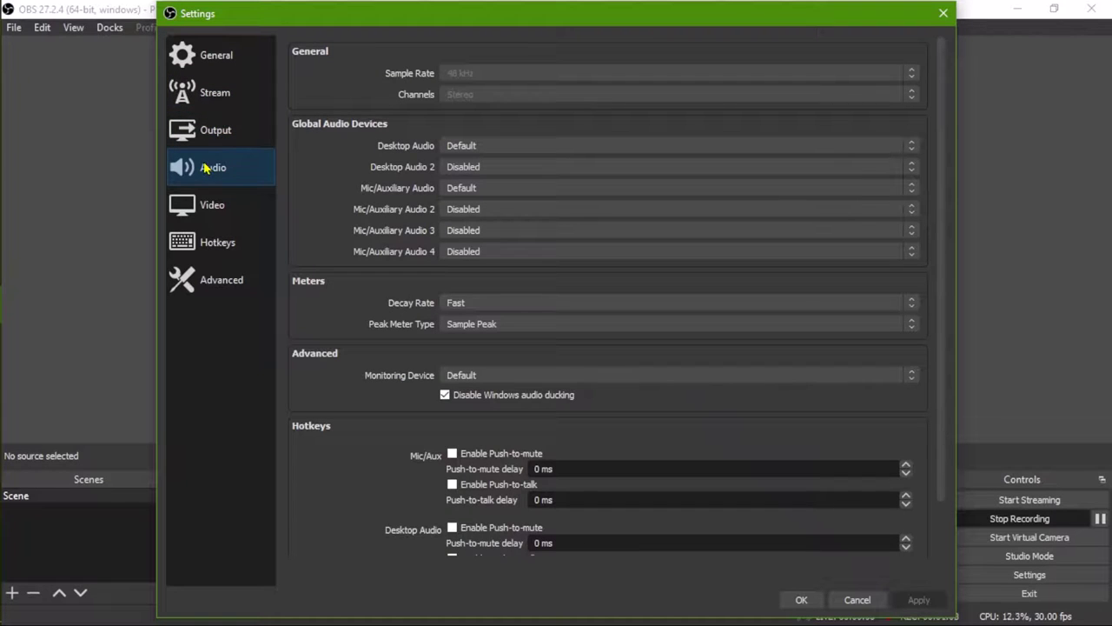
- Compare the Output, Audio and Video settings, ending on the recording output options, and close the settings
{"action": "left_click", "coordinate": [207, 139]}
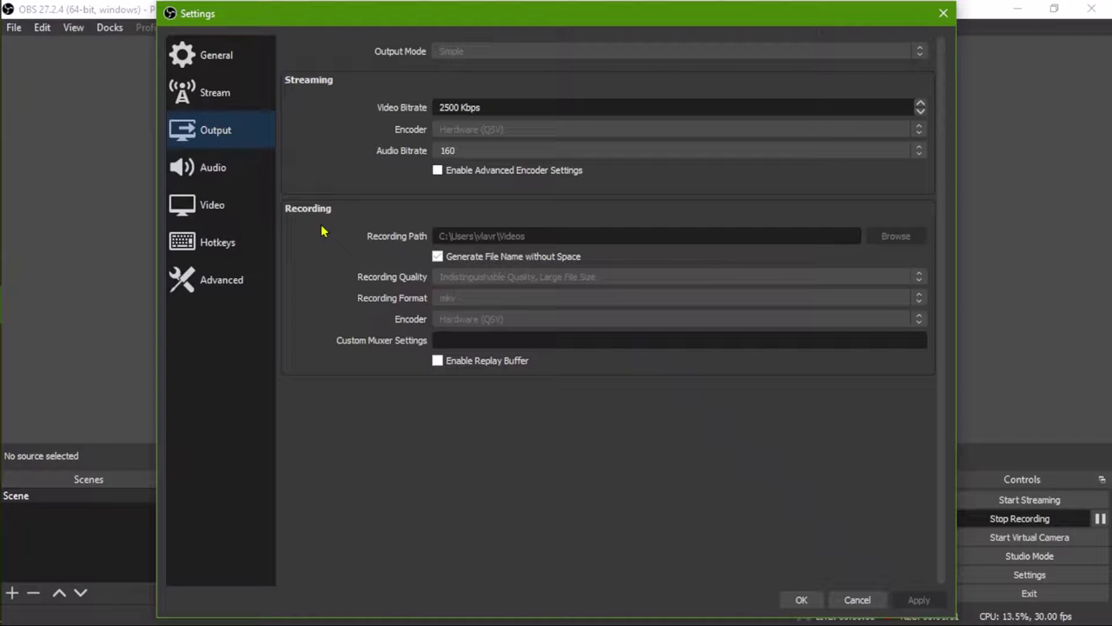
{"action": "left_click", "coordinate": [213, 174]}
{"action": "left_click", "coordinate": [196, 203]}
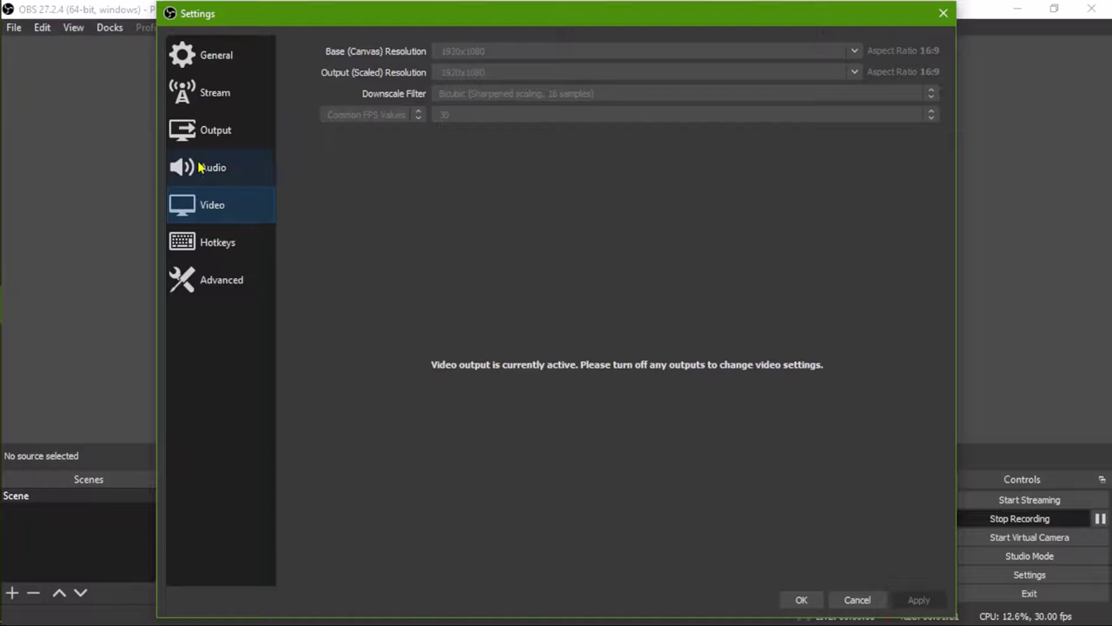
{"action": "left_click", "coordinate": [201, 170]}
{"action": "left_click", "coordinate": [204, 134]}
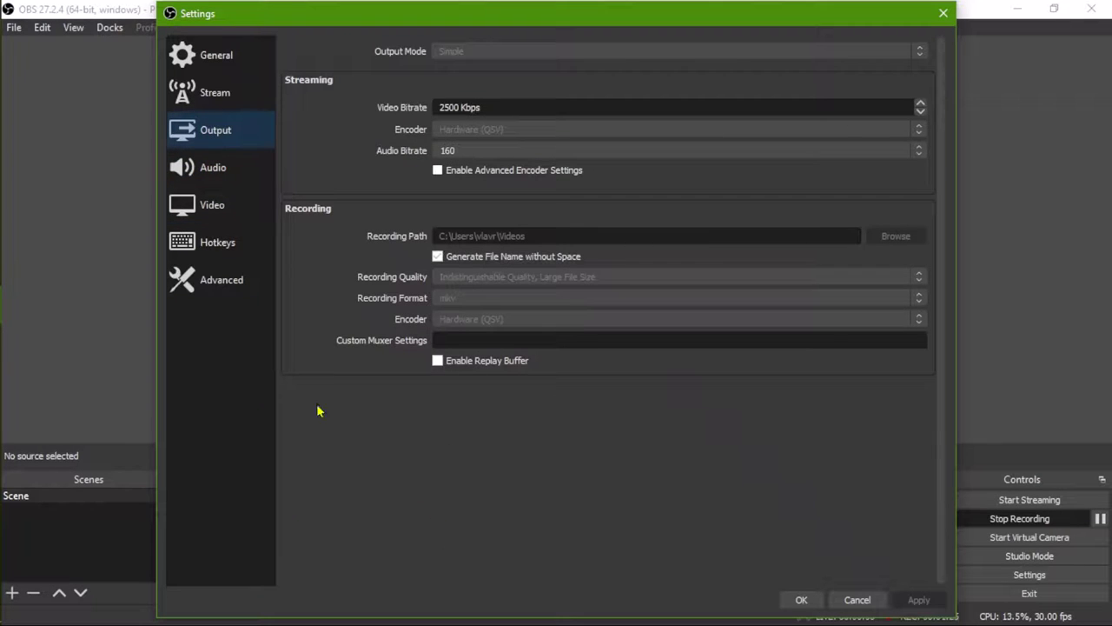
{"action": "left_click", "coordinate": [211, 213]}
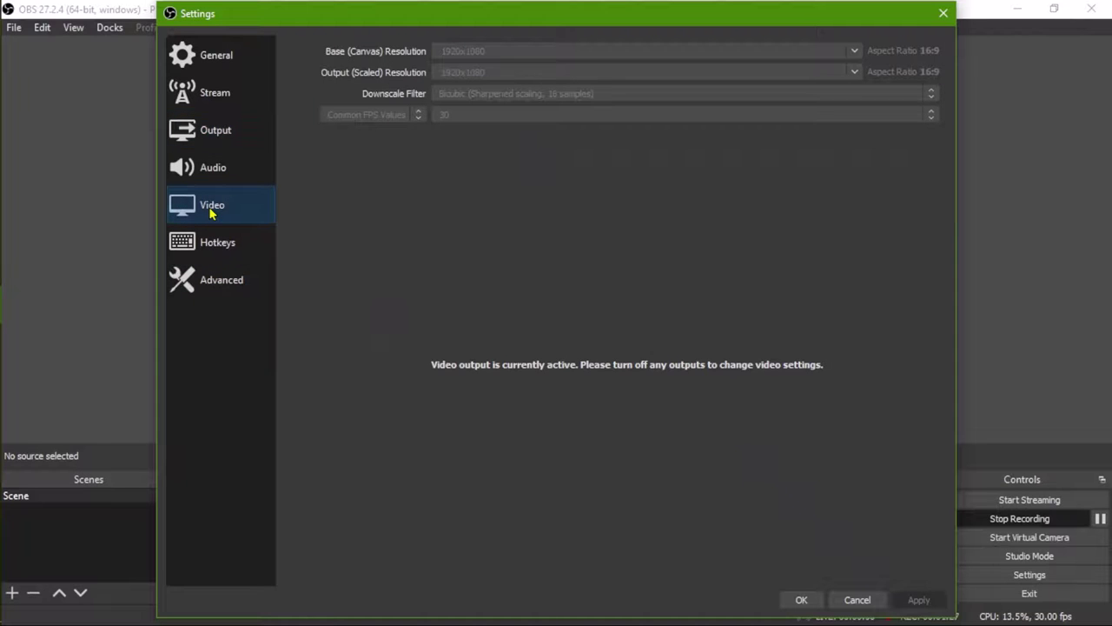
{"action": "left_click", "coordinate": [207, 135]}
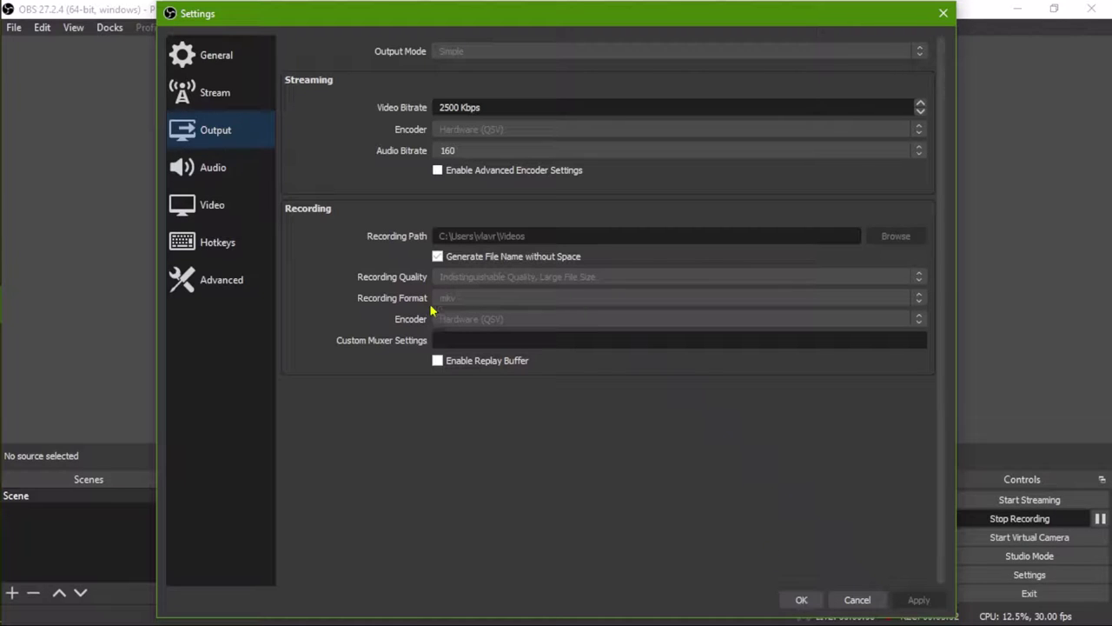
{"action": "left_click", "coordinate": [802, 599]}
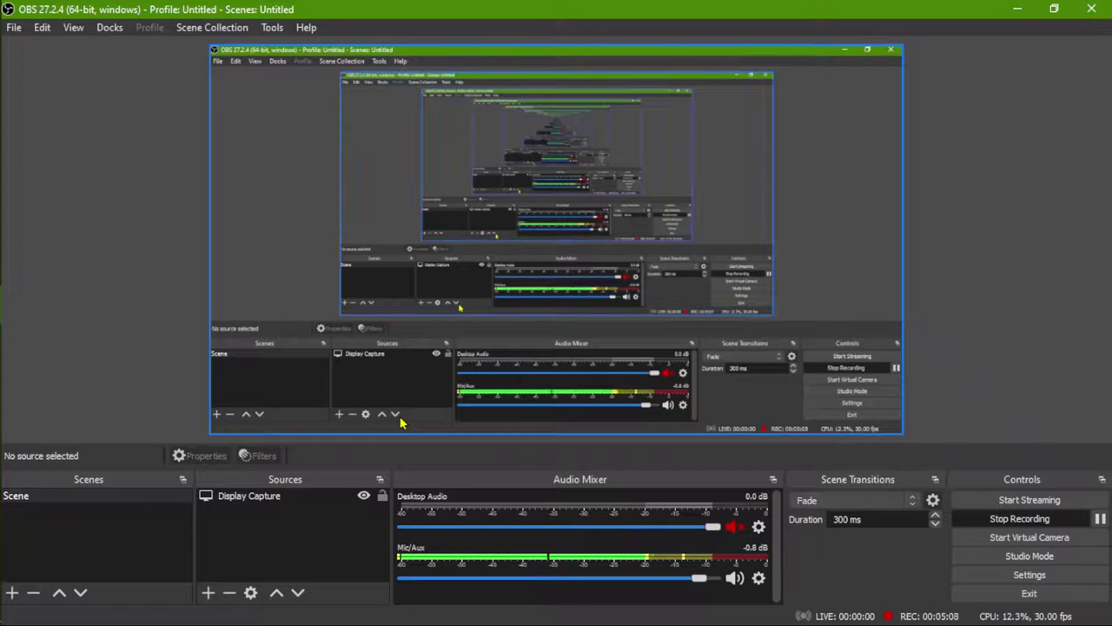
- Minimize OBS and move the Wikipedia browser window up so it fills the screen
{"action": "left_click", "coordinate": [1018, 10]}
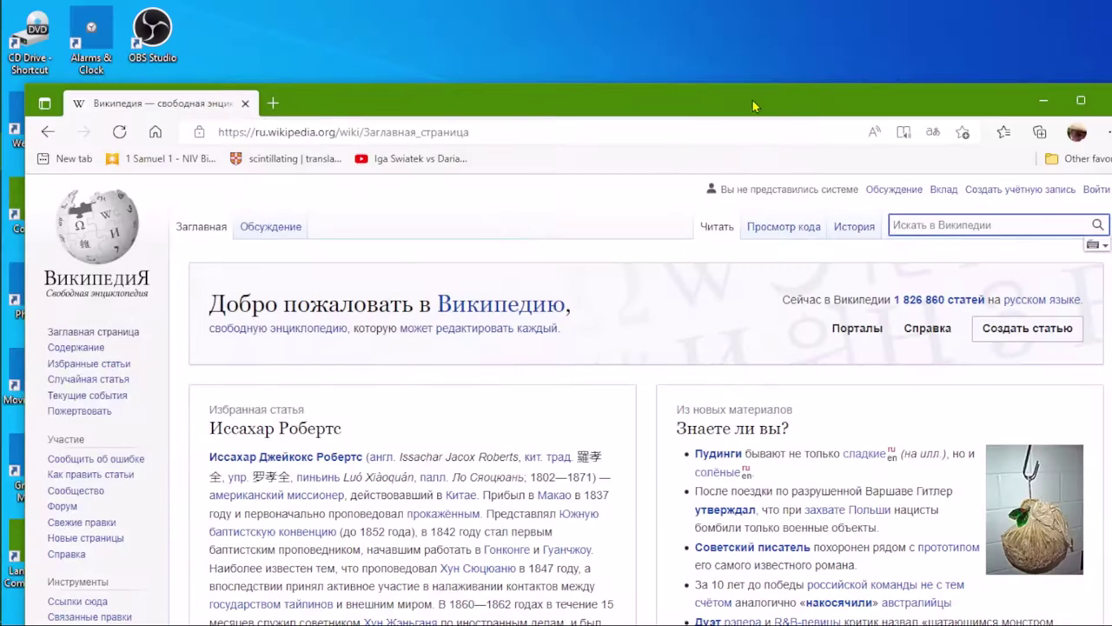
{"action": "left_click_drag", "start_coordinate": [749, 97], "coordinate": [732, 31]}
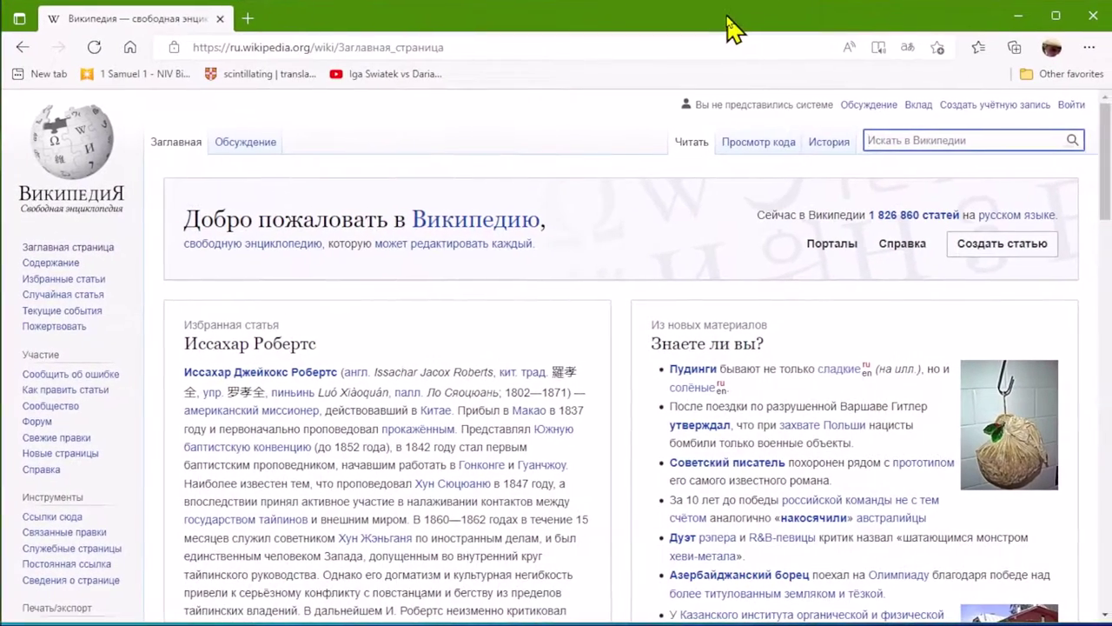
- Open the featured Wikipedia article "Иссахар Робертс" and follow its link to the Гонконг article
{"action": "left_click_drag", "start_coordinate": [1109, 159], "coordinate": [1109, 202]}
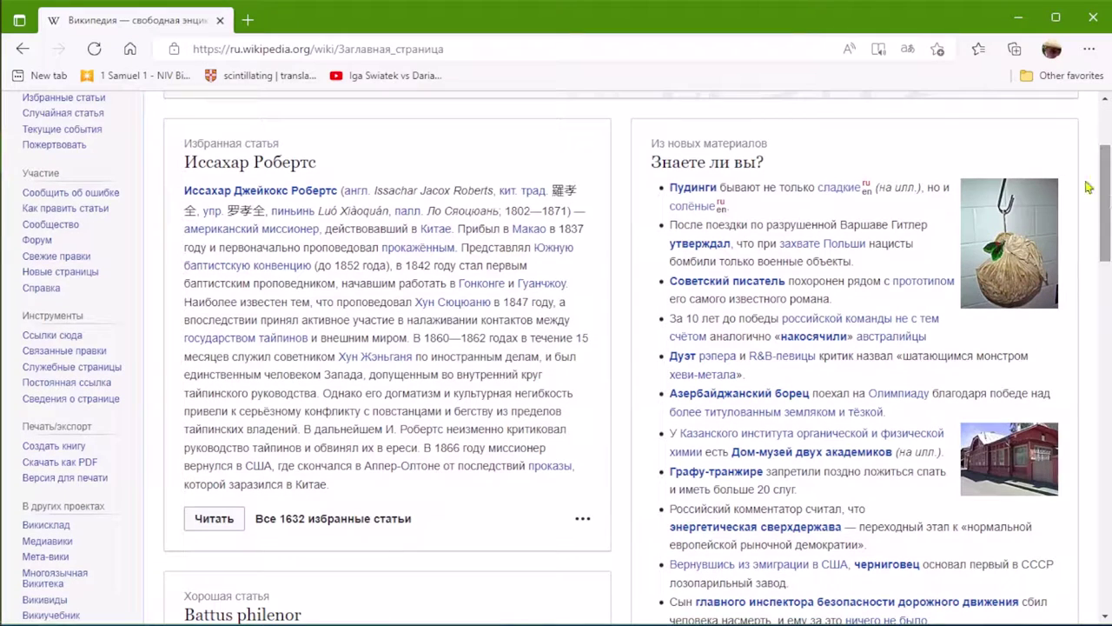
{"action": "mouse_move", "coordinate": [296, 193]}
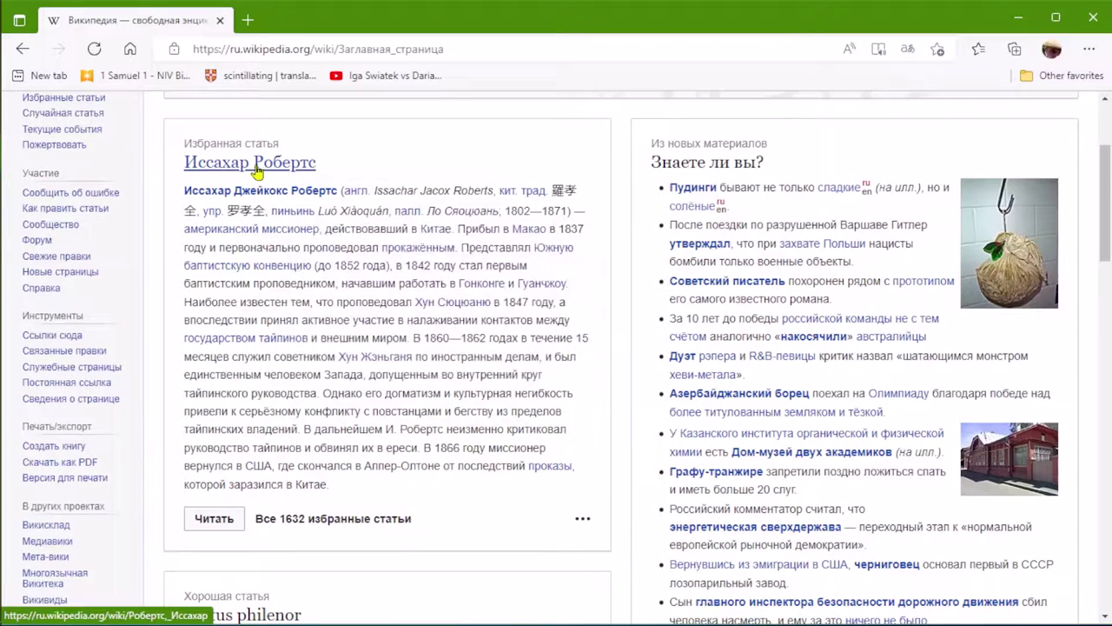
{"action": "left_click", "coordinate": [257, 167]}
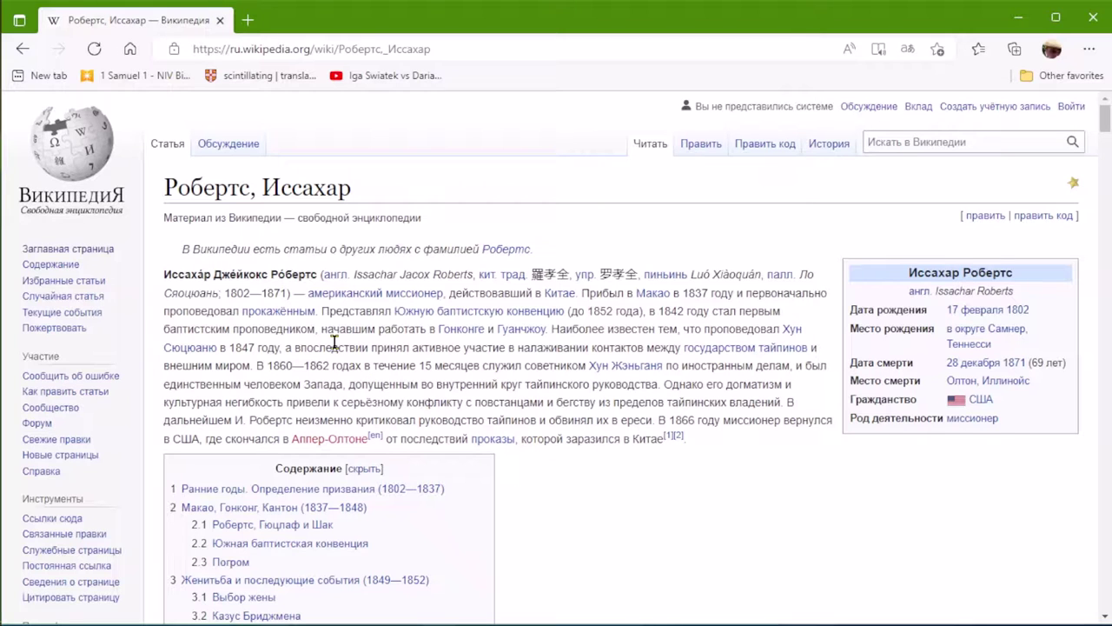
{"action": "left_click", "coordinate": [462, 333]}
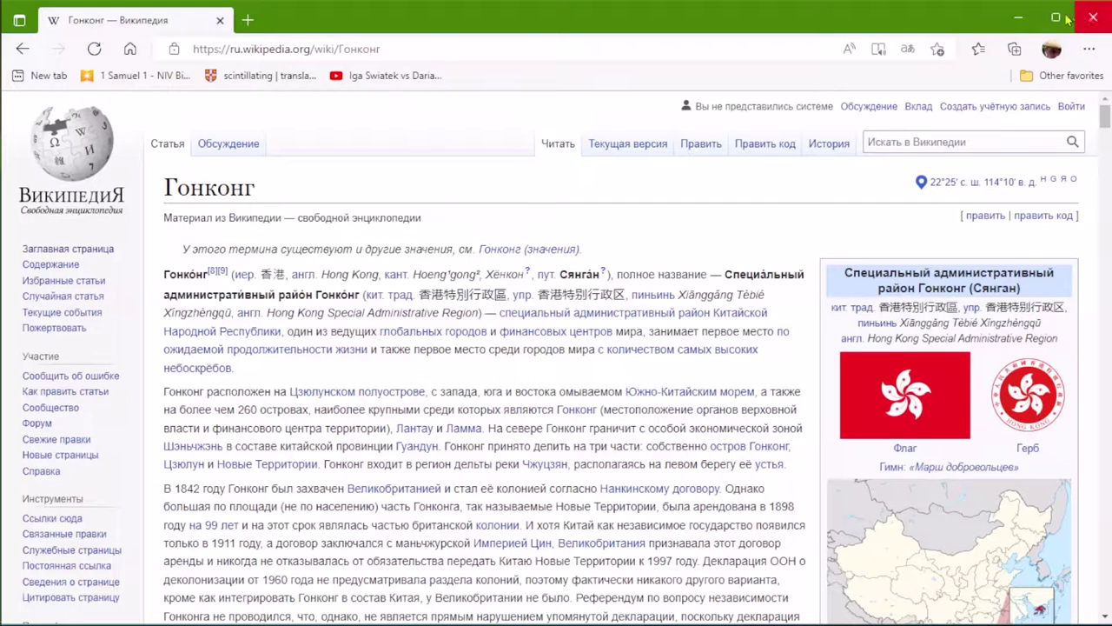
- Switch to OBS Studio and minimize it again to return to the Гонконг article
{"action": "mouse_move", "coordinate": [5, 368]}
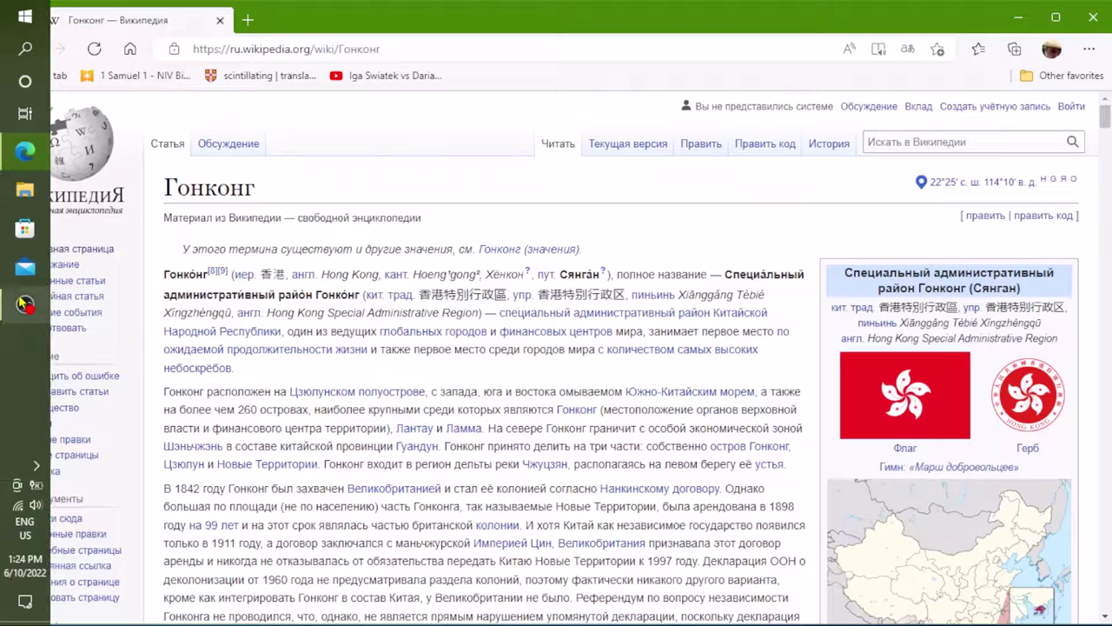
{"action": "left_click", "coordinate": [23, 306]}
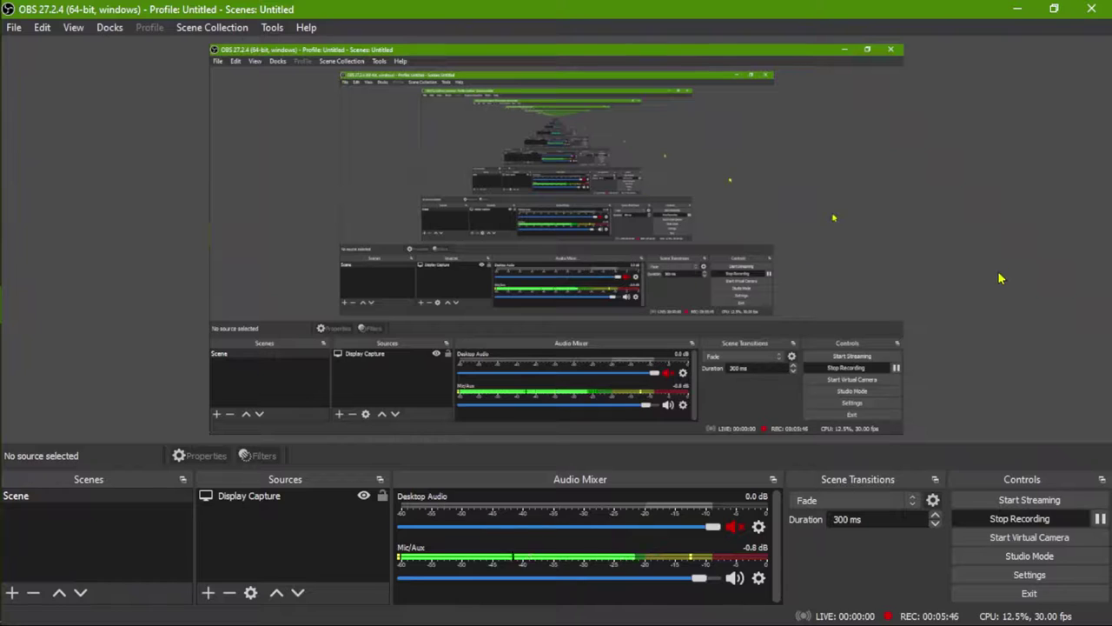
{"action": "left_click", "coordinate": [1019, 10]}
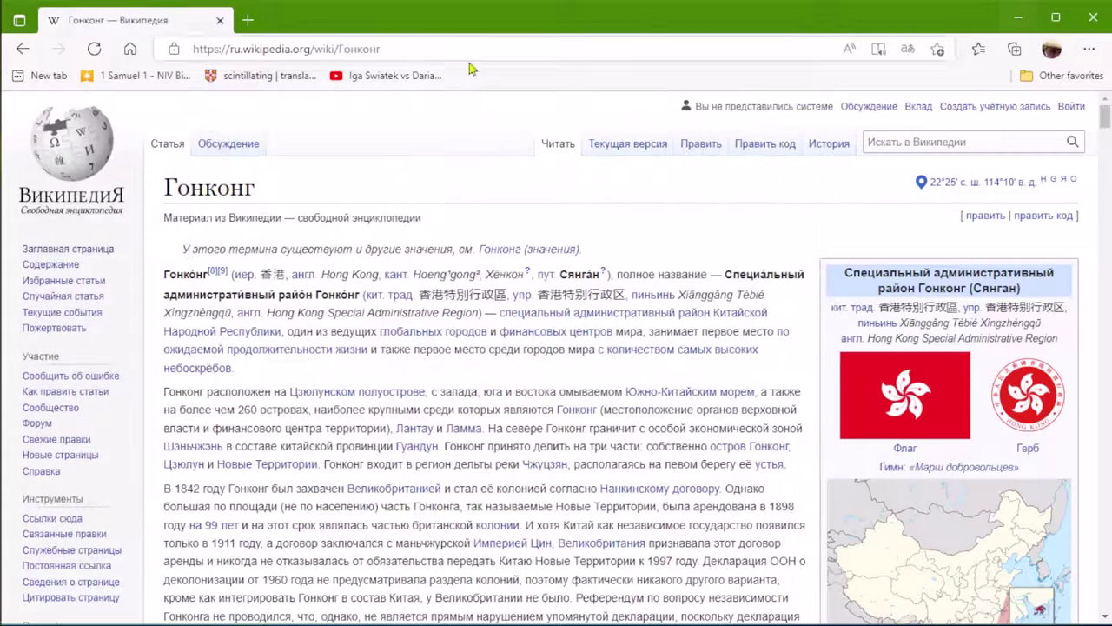
- Switch back to OBS Studio, stop the current recording and start a new one
{"action": "mouse_move", "coordinate": [4, 252]}
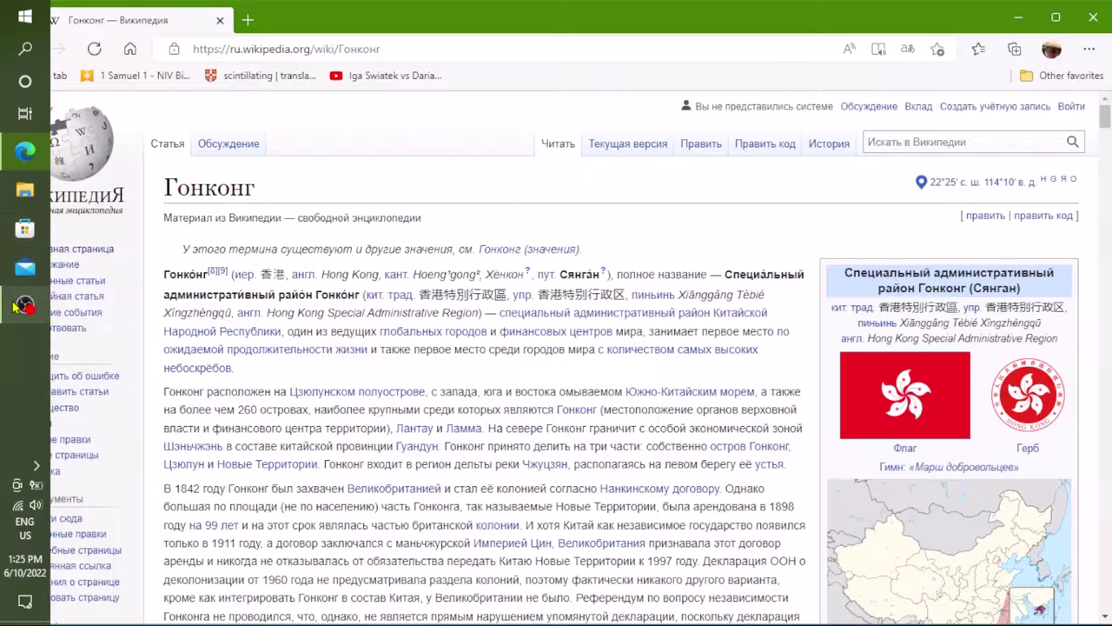
{"action": "mouse_move", "coordinate": [19, 311]}
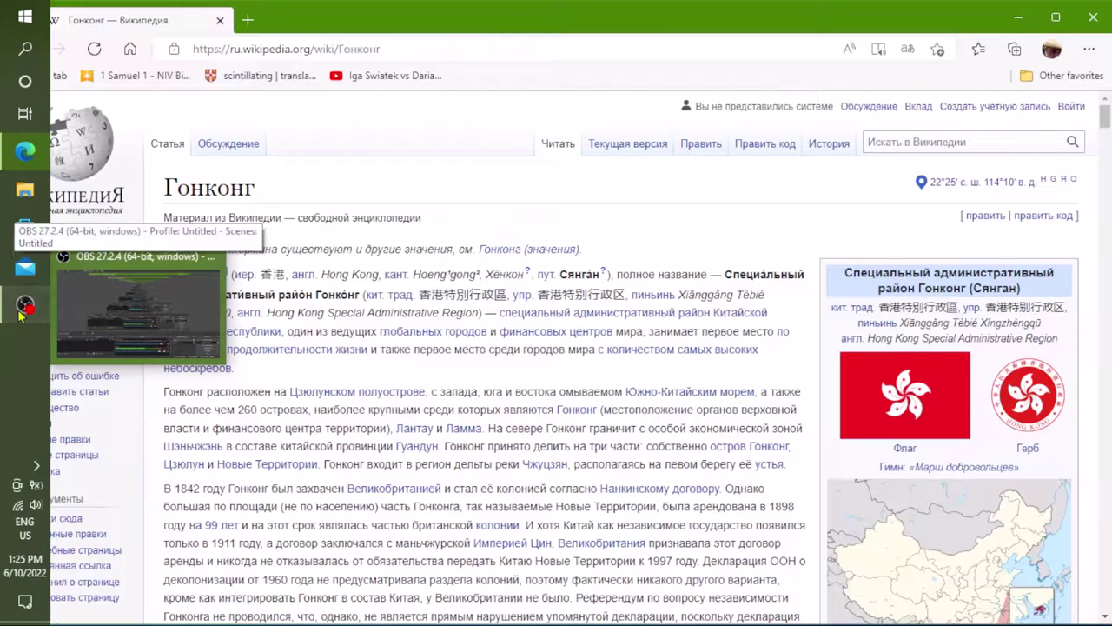
{"action": "left_click", "coordinate": [105, 287]}
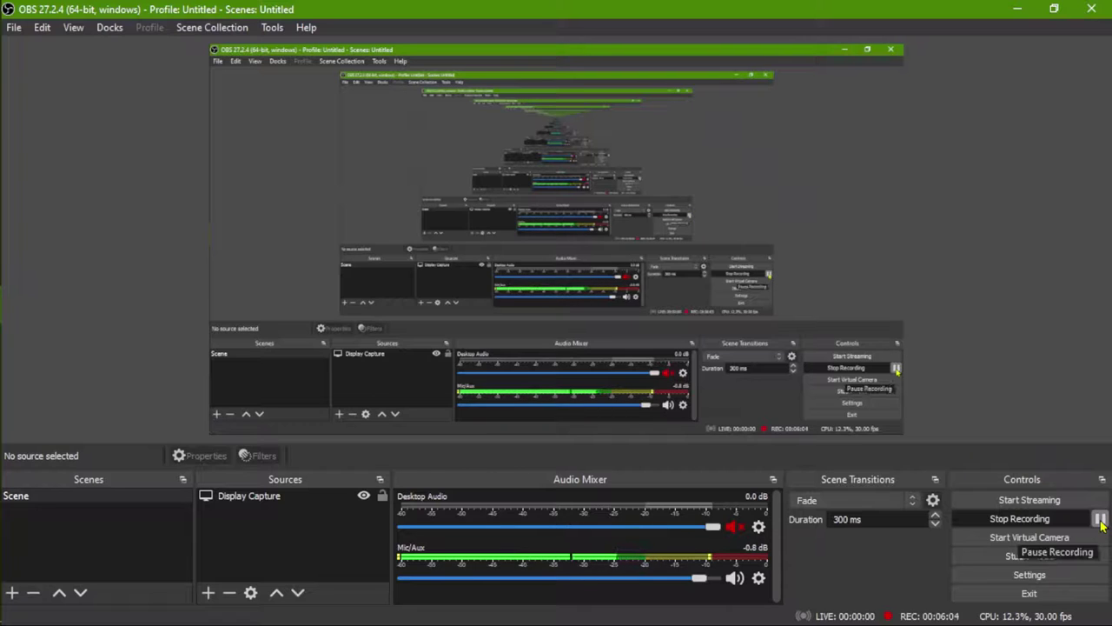
{"action": "left_click", "coordinate": [1100, 519]}
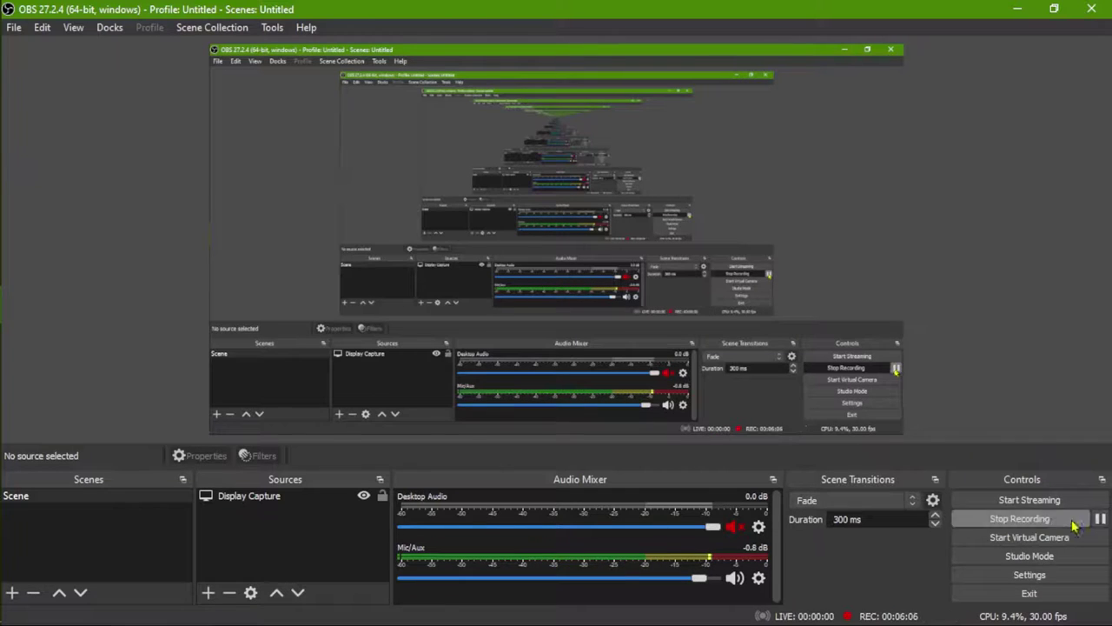
{"action": "left_click", "coordinate": [1034, 519]}
{"action": "left_click", "coordinate": [1034, 519]}
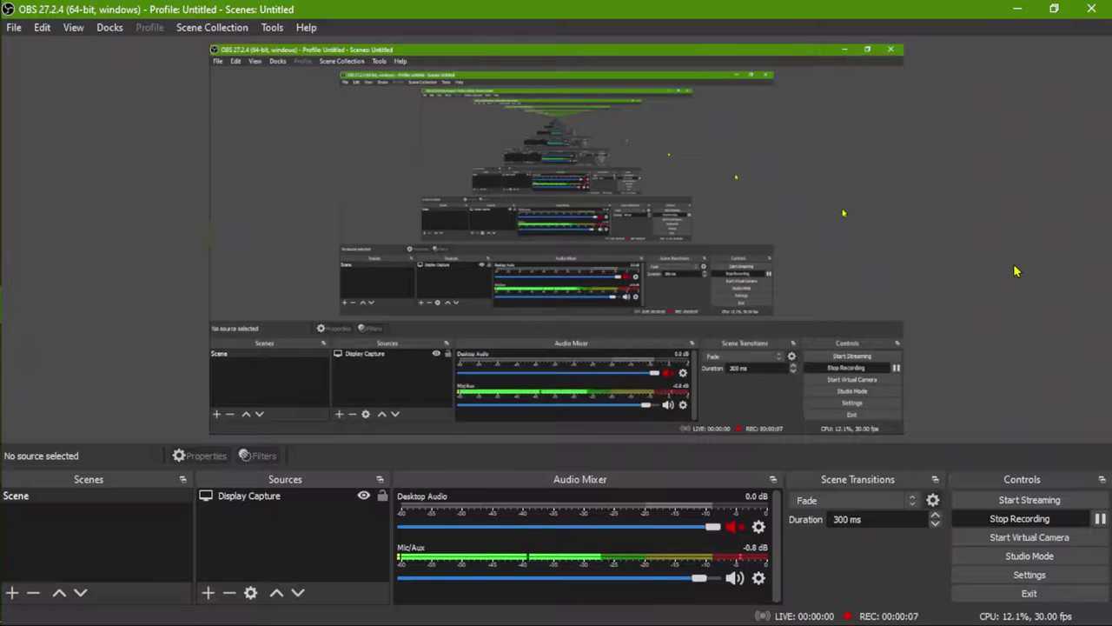
- Restore the maximized OBS window to its smaller size and reposition it higher over the browser
{"action": "left_click", "coordinate": [1055, 10]}
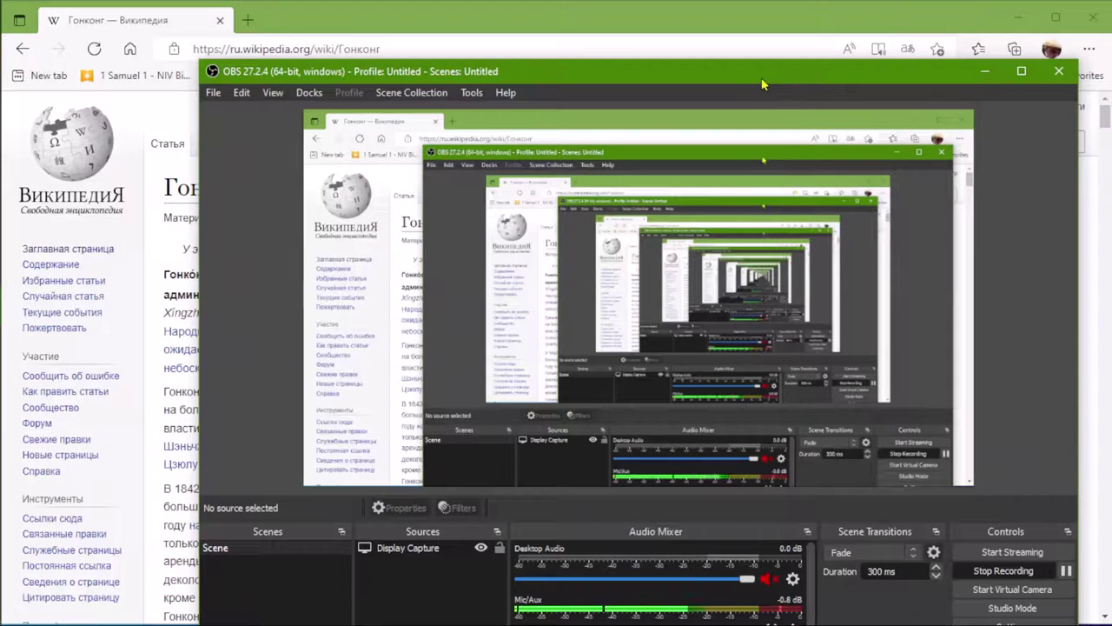
{"action": "left_click_drag", "start_coordinate": [765, 76], "coordinate": [687, 48]}
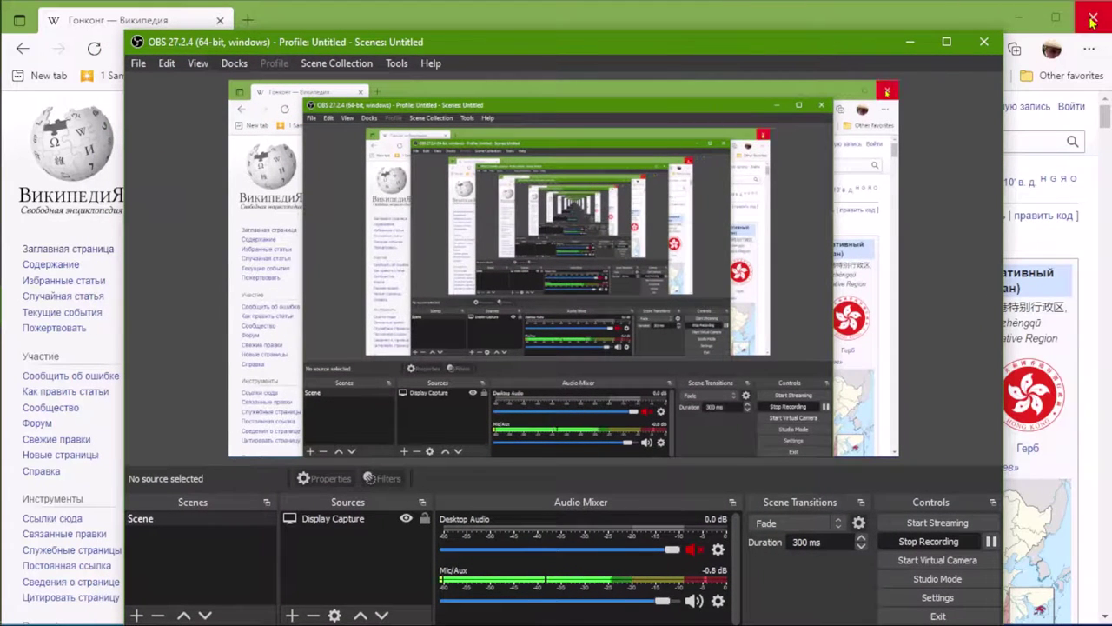
- Minimize OBS and close the browser window with the Гонконг article
{"action": "left_click", "coordinate": [910, 42]}
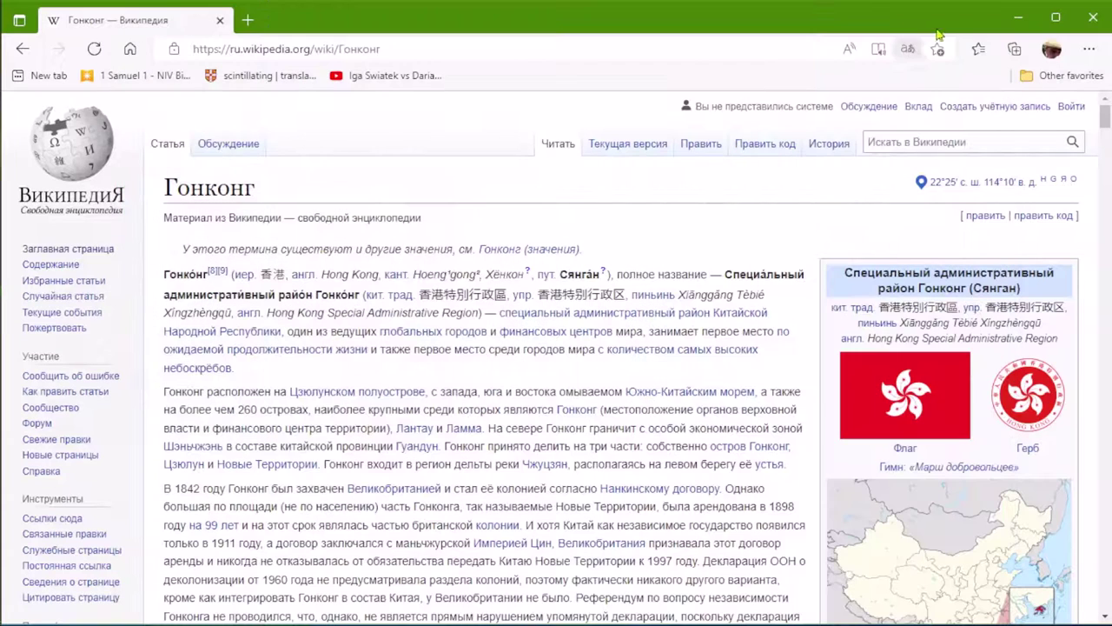
{"action": "left_click", "coordinate": [1094, 17]}
- Bring the minimized OBS Studio window back over the desktop and move it up to show its whole interface
{"action": "mouse_move", "coordinate": [3, 449]}
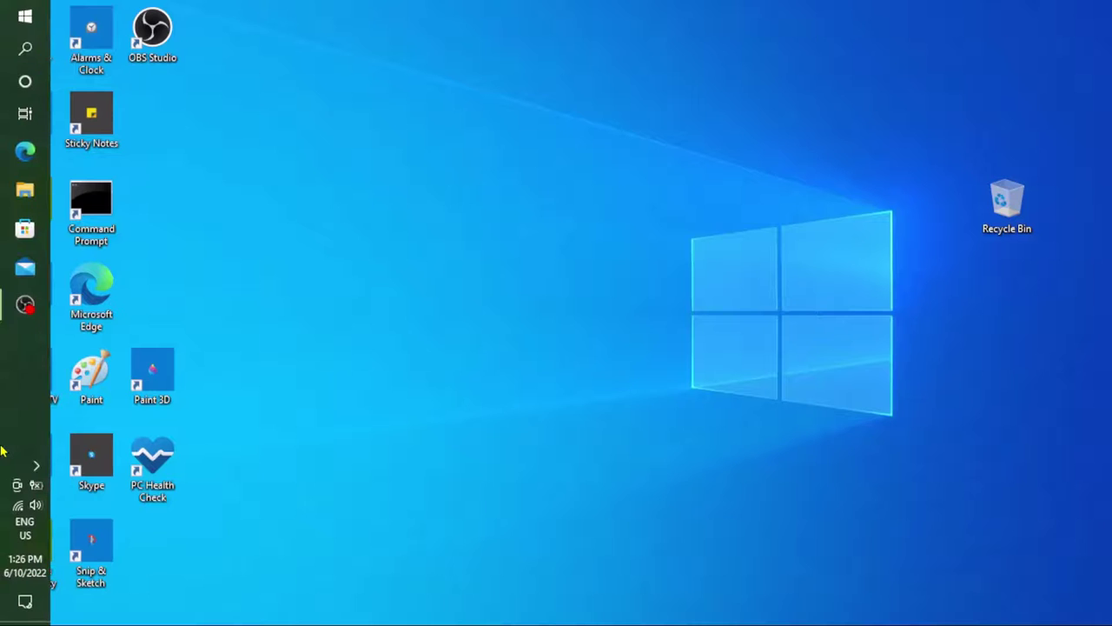
{"action": "mouse_move", "coordinate": [15, 311]}
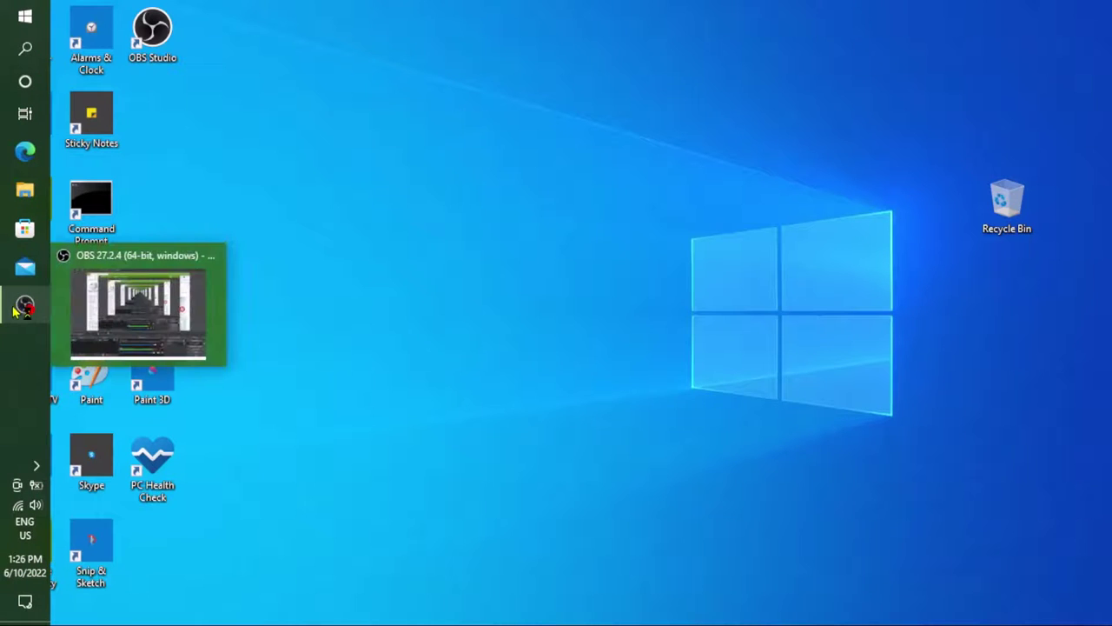
{"action": "left_click", "coordinate": [15, 311]}
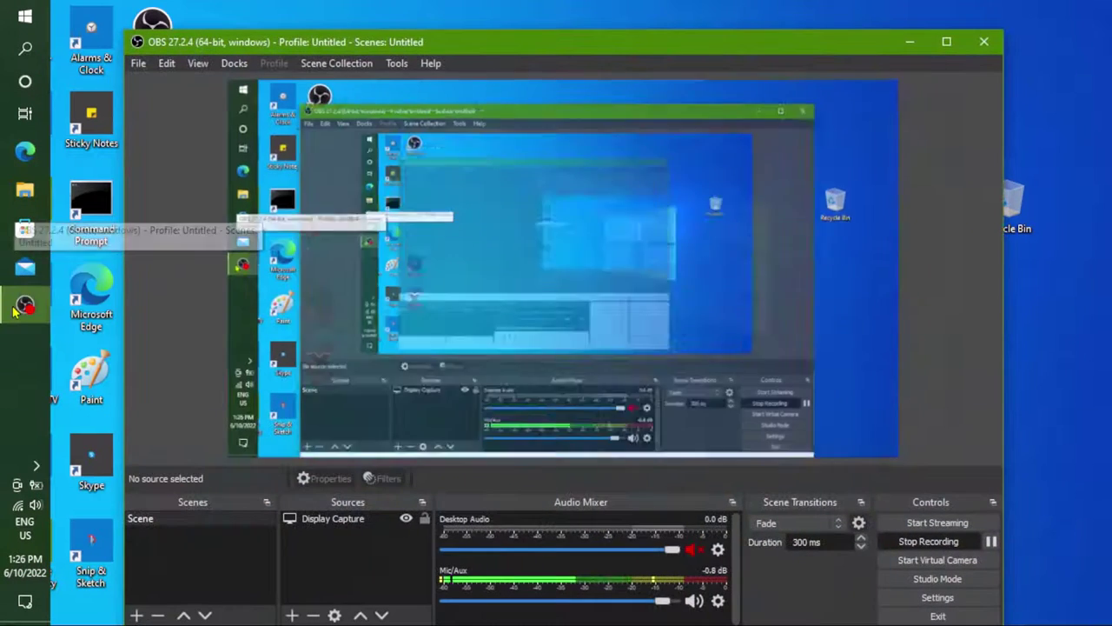
{"action": "left_click_drag", "start_coordinate": [759, 35], "coordinate": [756, 12]}
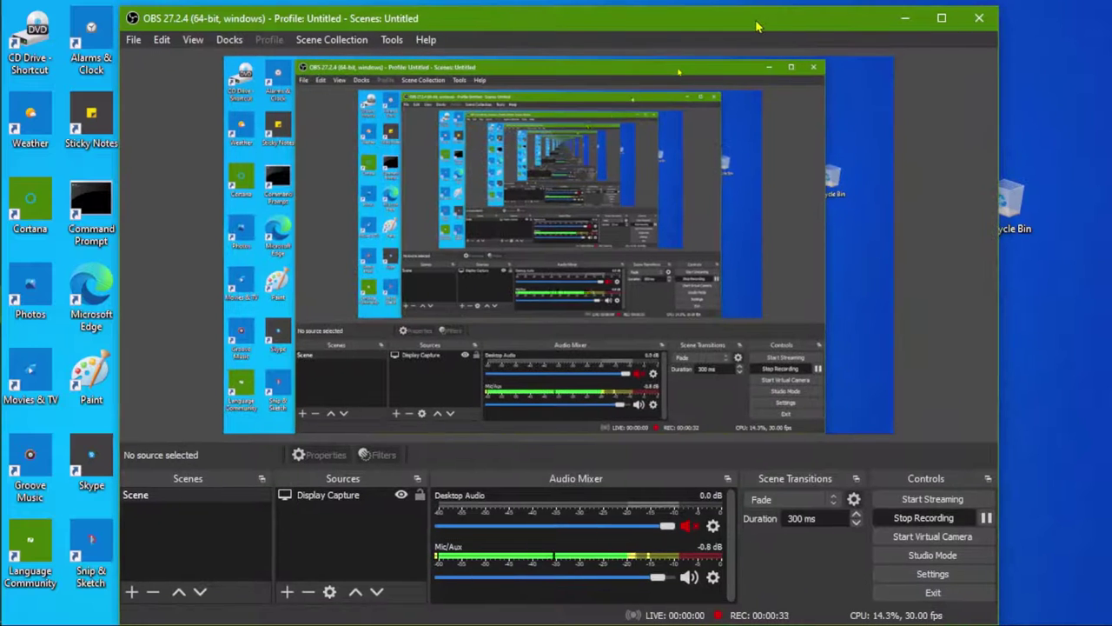
- Maximize the OBS Studio window and view the General settings without changing anything
{"action": "double_click", "coordinate": [756, 12]}
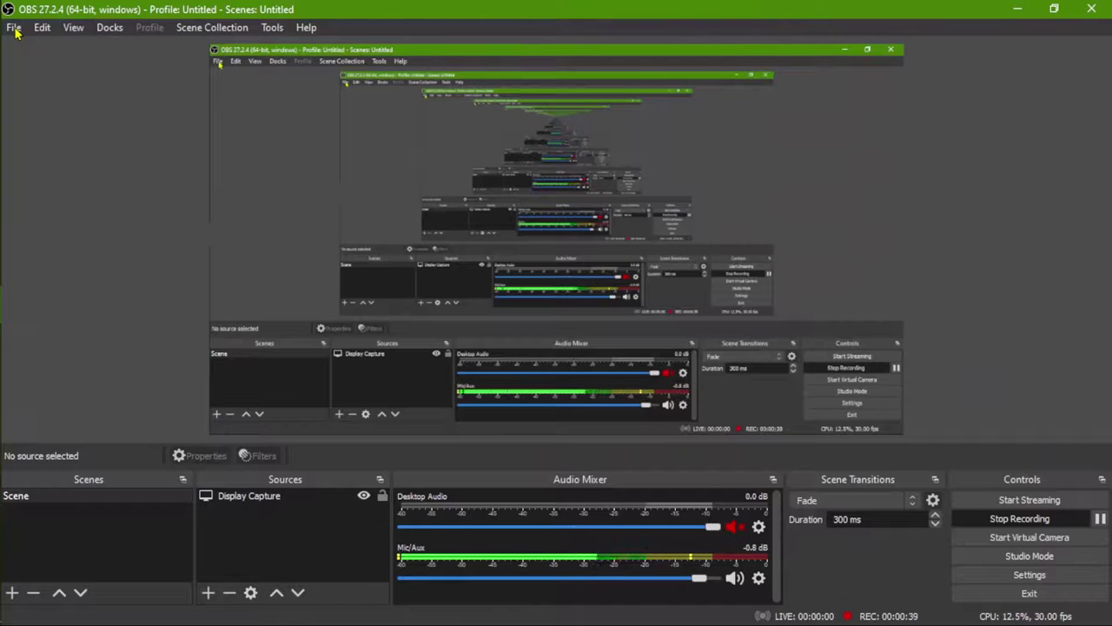
{"action": "left_click", "coordinate": [1024, 576]}
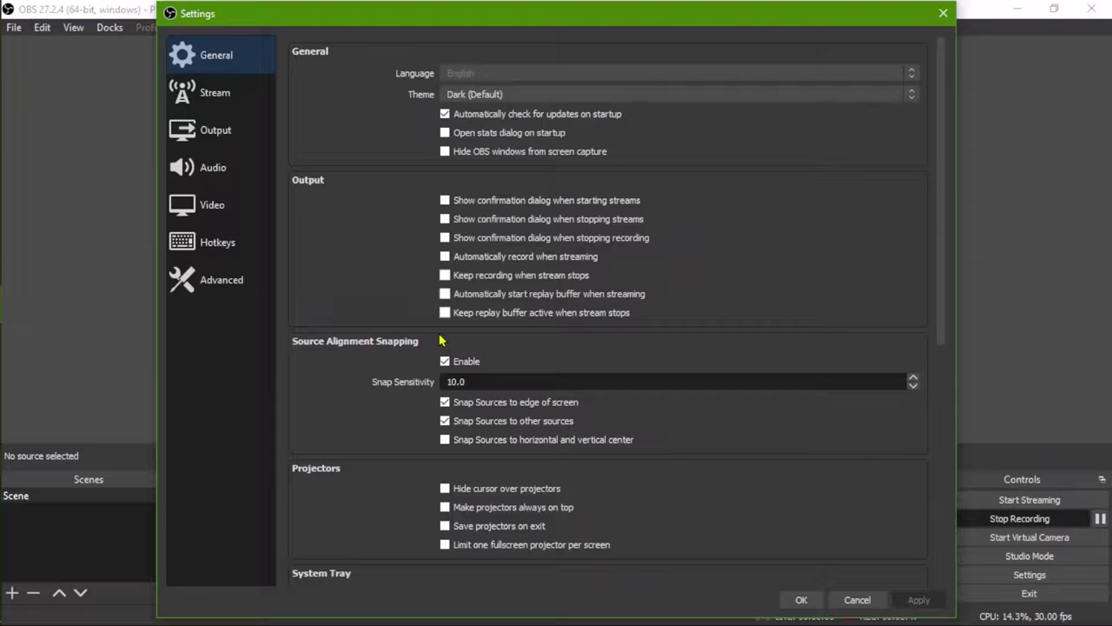
{"action": "left_click", "coordinate": [943, 14]}
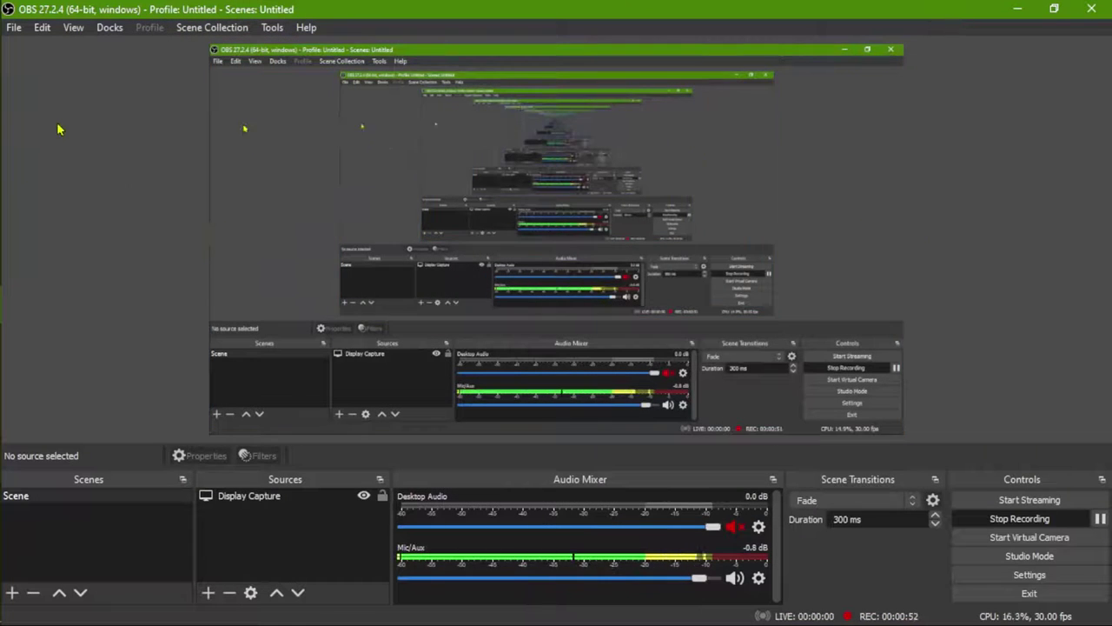
- Add the MKV recording 2022-06-10_13-19-11 from the Videos folder to the Remux Recordings list
{"action": "left_click", "coordinate": [13, 29]}
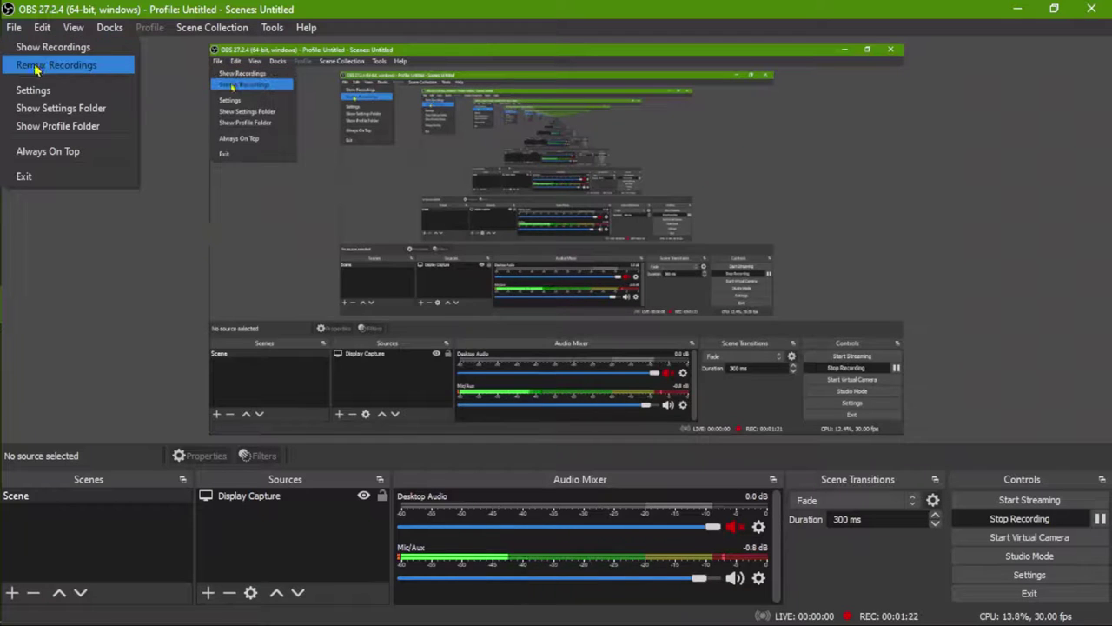
{"action": "left_click", "coordinate": [91, 72]}
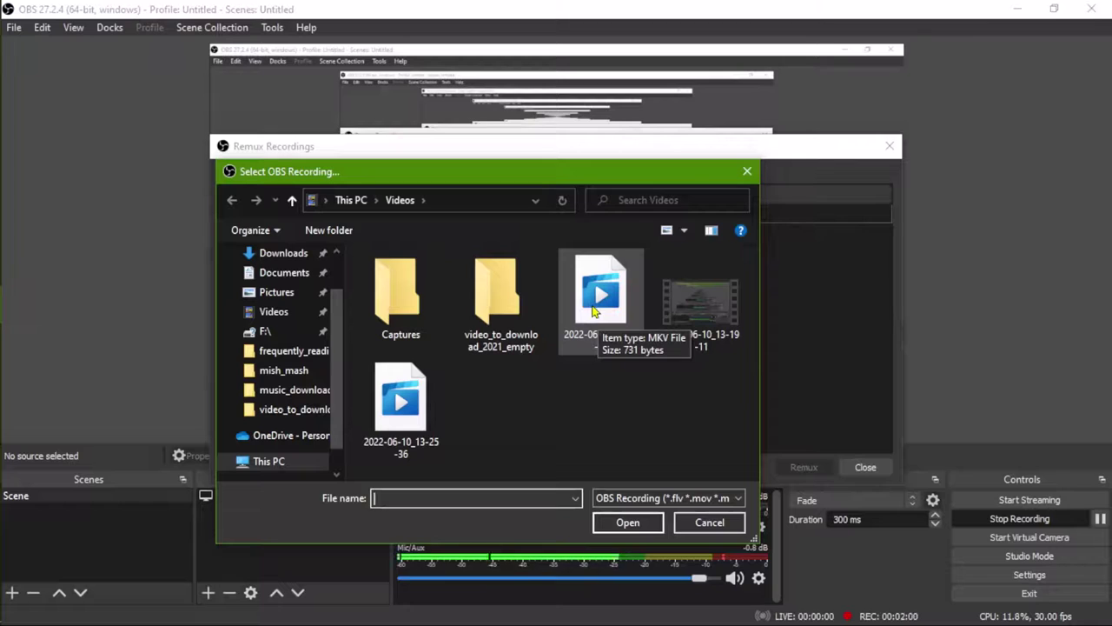
{"action": "left_click", "coordinate": [695, 306]}
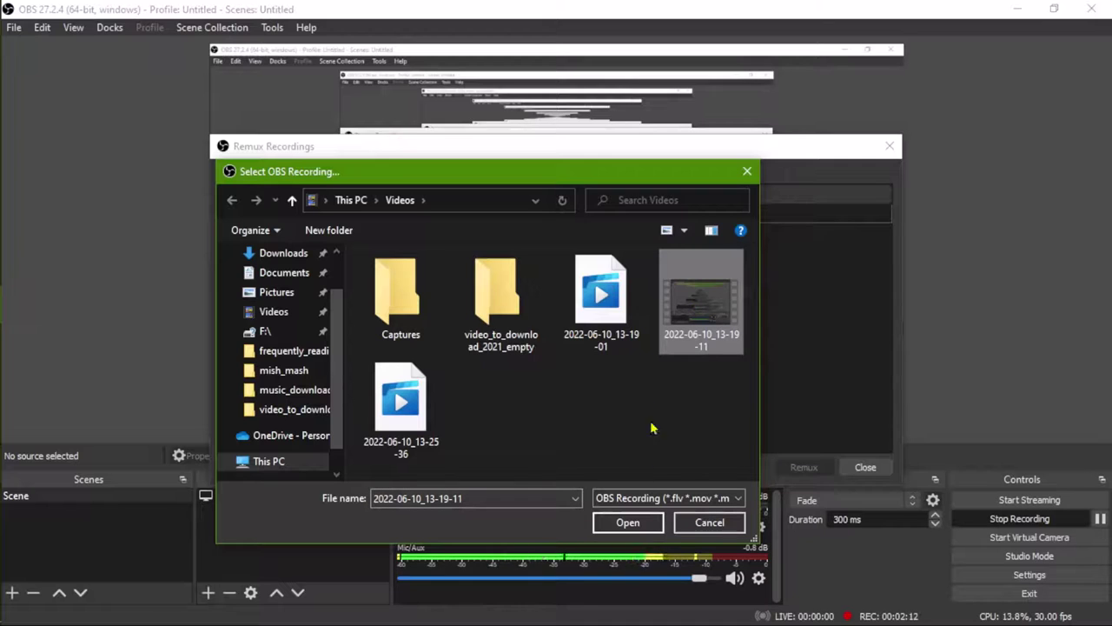
{"action": "left_click", "coordinate": [629, 524]}
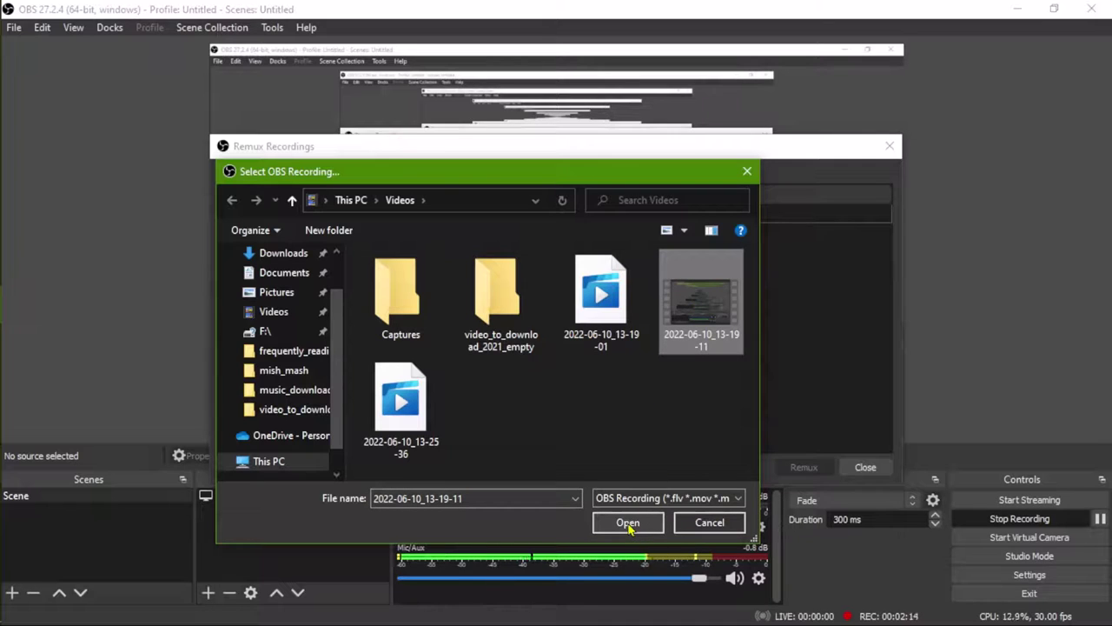
{"action": "left_click", "coordinate": [628, 524]}
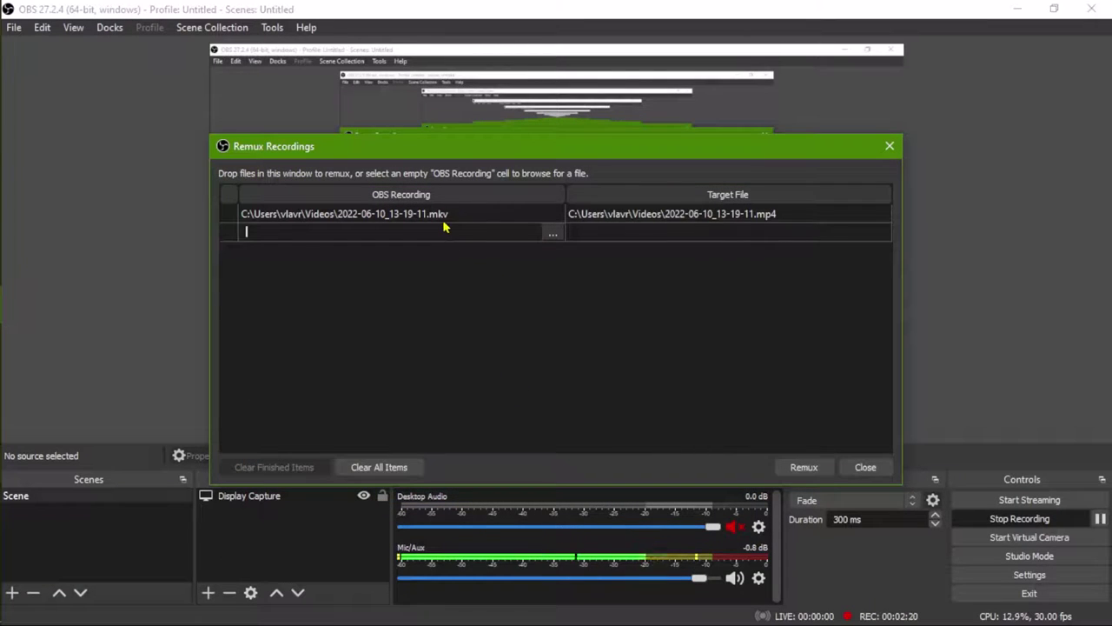
{"action": "left_click", "coordinate": [300, 225]}
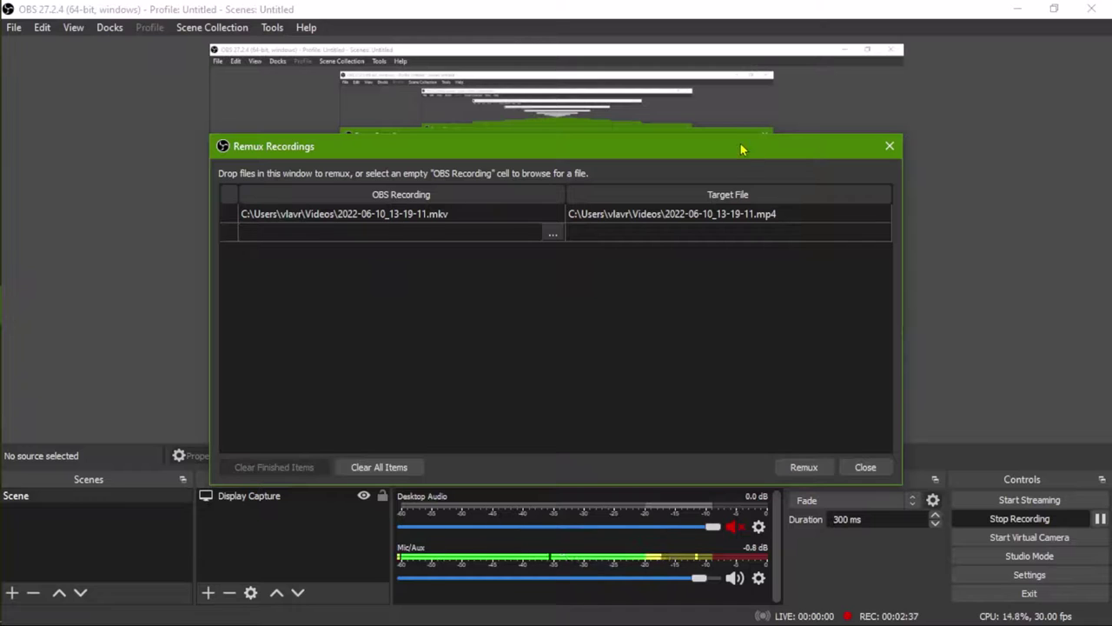
- Remux the listed recording to MP4, and clear all items before closing the Remux Recordings dialog
{"action": "left_click", "coordinate": [792, 469]}
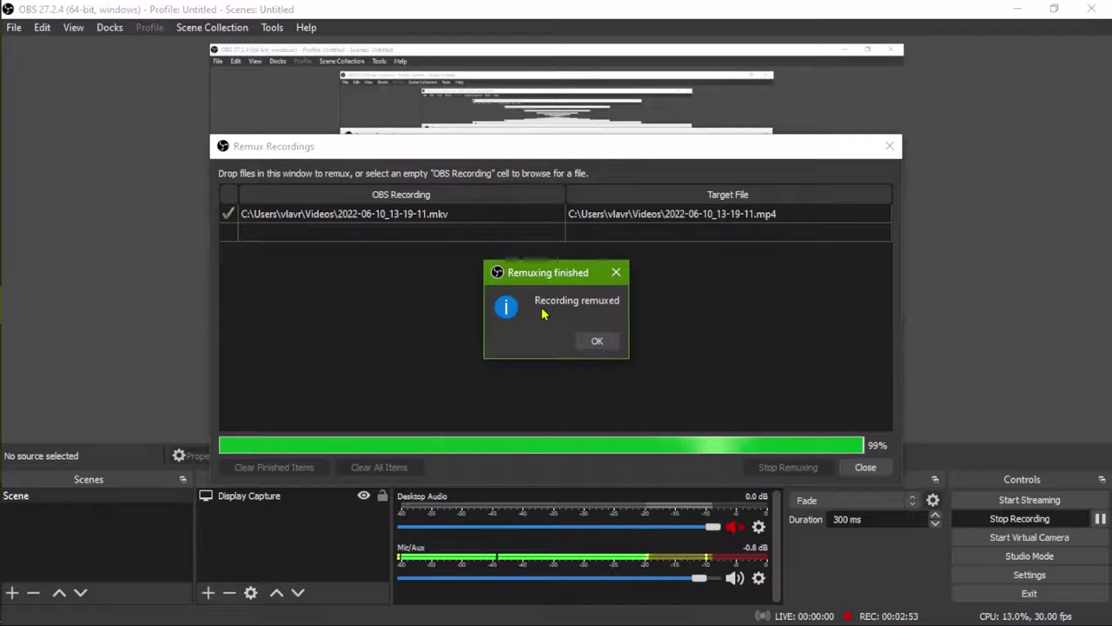
{"action": "left_click", "coordinate": [596, 344]}
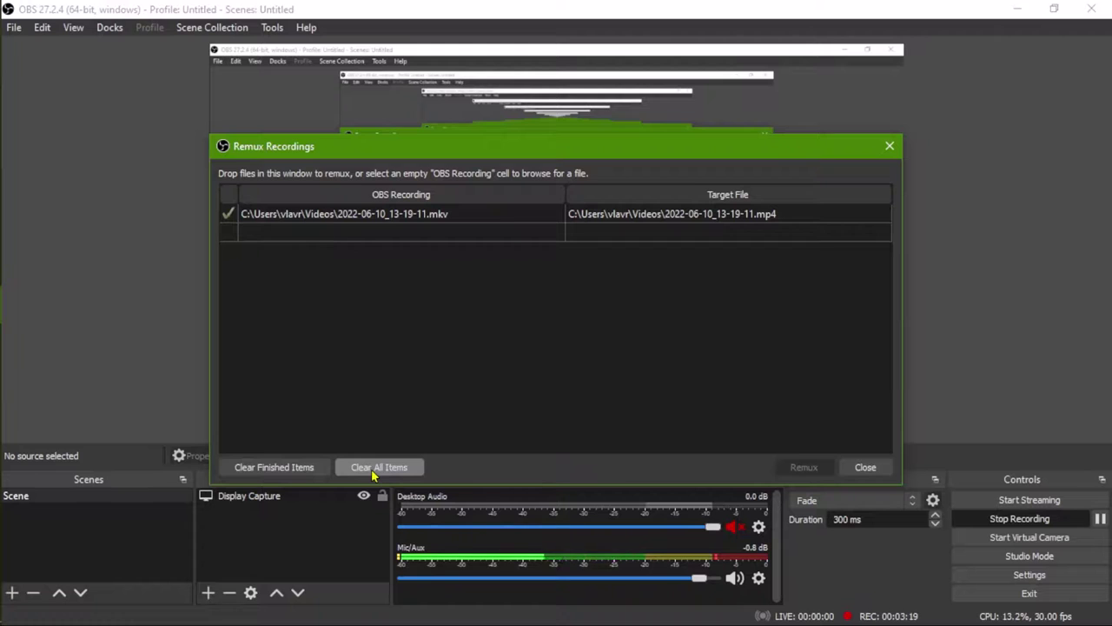
{"action": "left_click", "coordinate": [374, 470]}
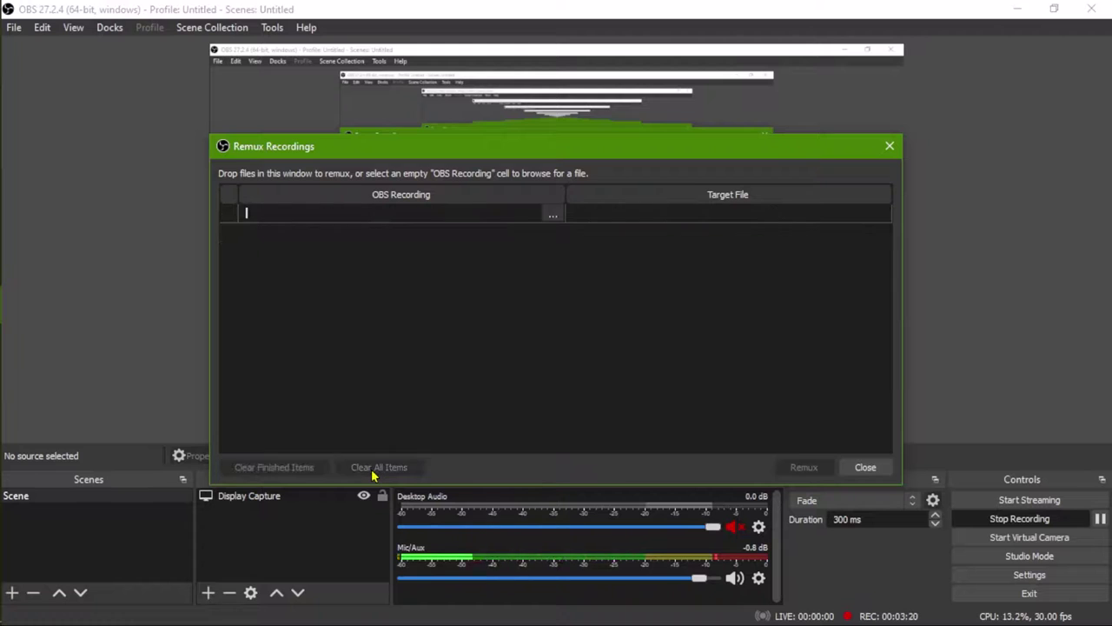
{"action": "left_click", "coordinate": [866, 467]}
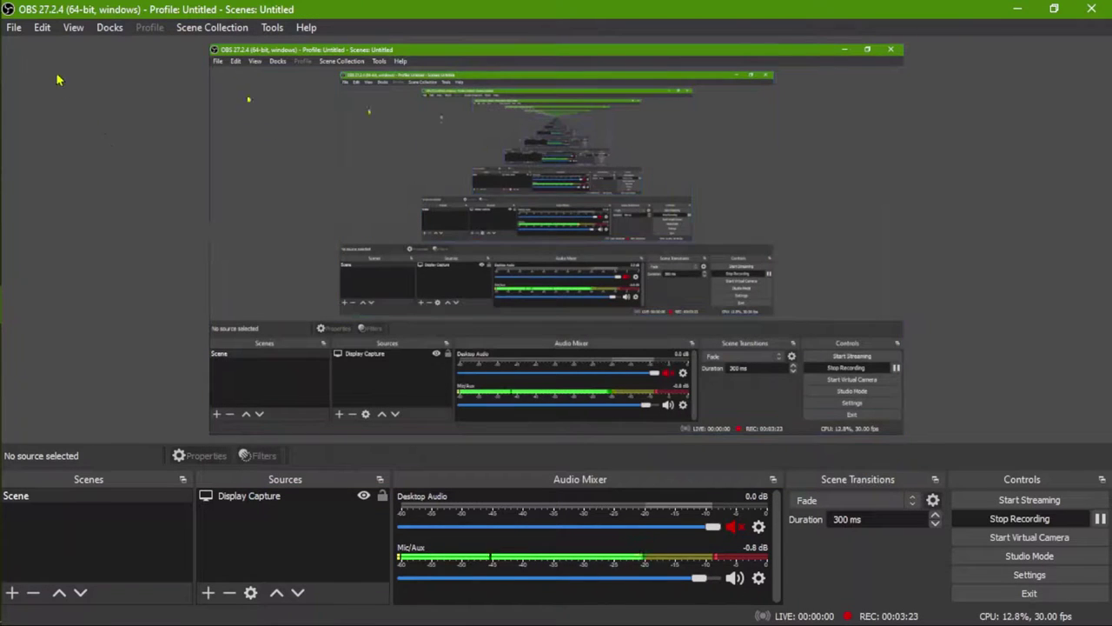
{"action": "left_click", "coordinate": [14, 28]}
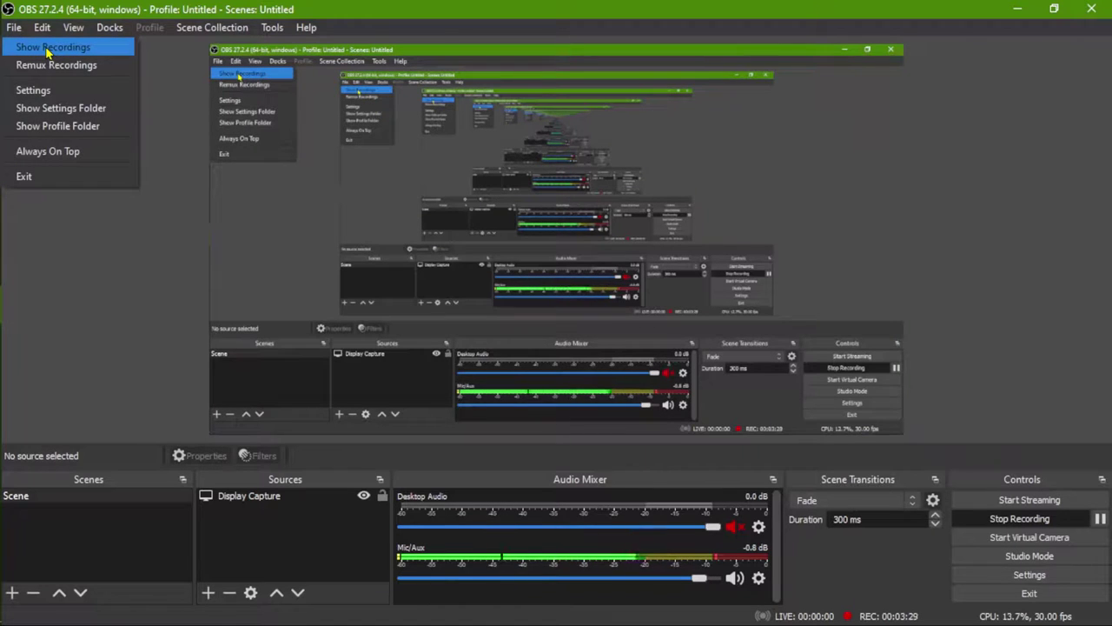
{"action": "left_click", "coordinate": [1026, 151]}
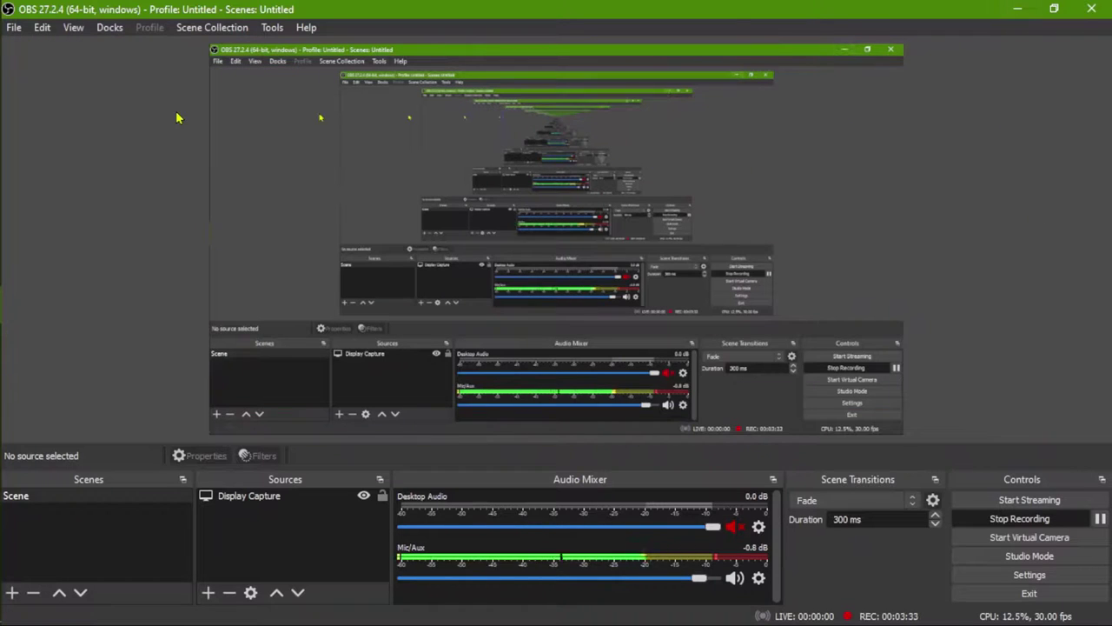
{"action": "left_click", "coordinate": [15, 28]}
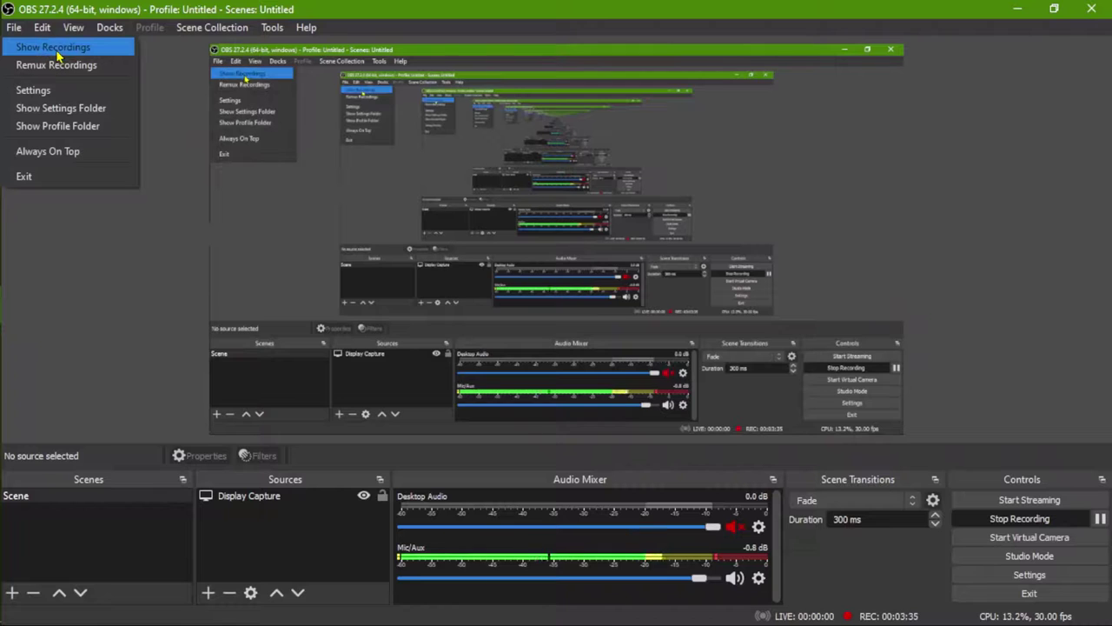
- Minimize OBS Studio and open the Videos folder in File Explorer
{"action": "left_click", "coordinate": [1019, 10]}
{"action": "left_click", "coordinate": [1019, 10]}
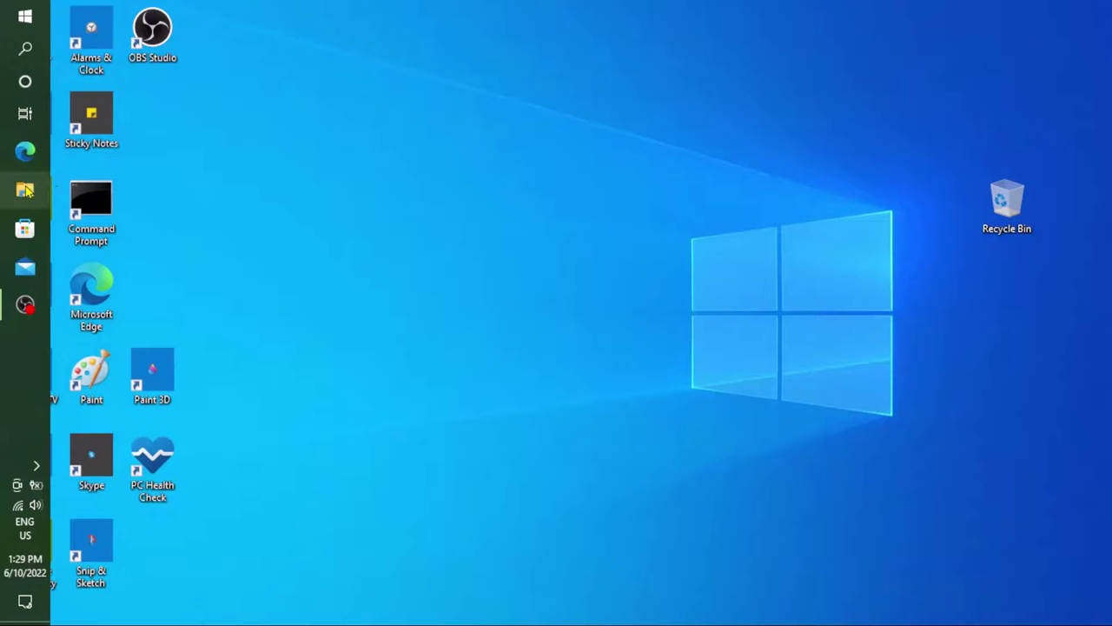
{"action": "left_click", "coordinate": [26, 190]}
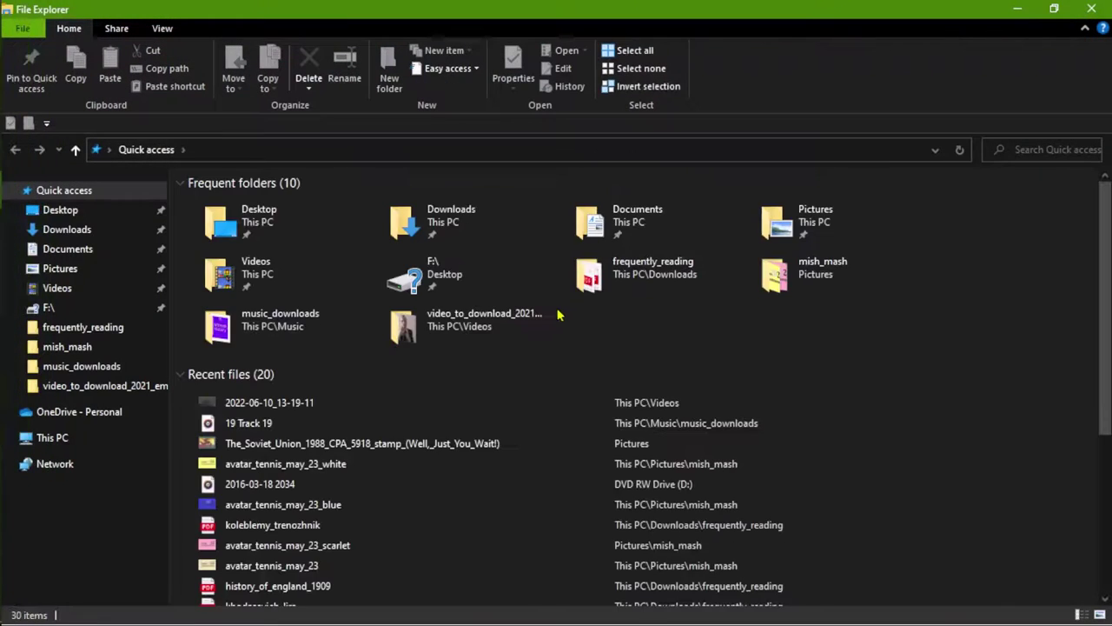
{"action": "double_click", "coordinate": [248, 275]}
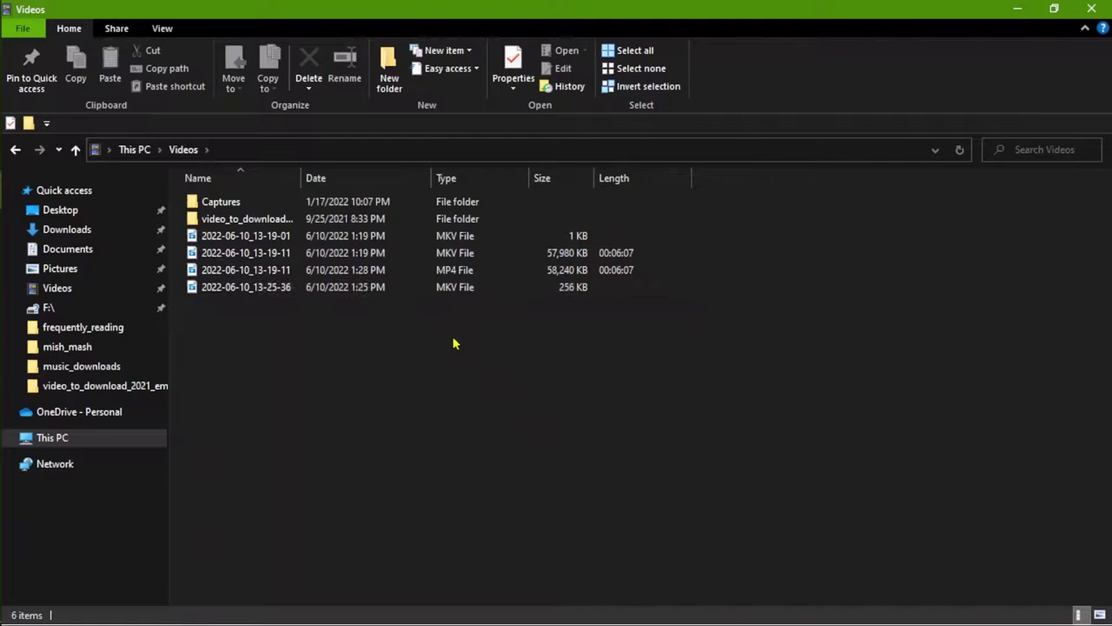
- Open the MP4 file 2022-06-10_13-19-11 in Photos and skip playback ahead to about 01:14
{"action": "left_click", "coordinate": [443, 276]}
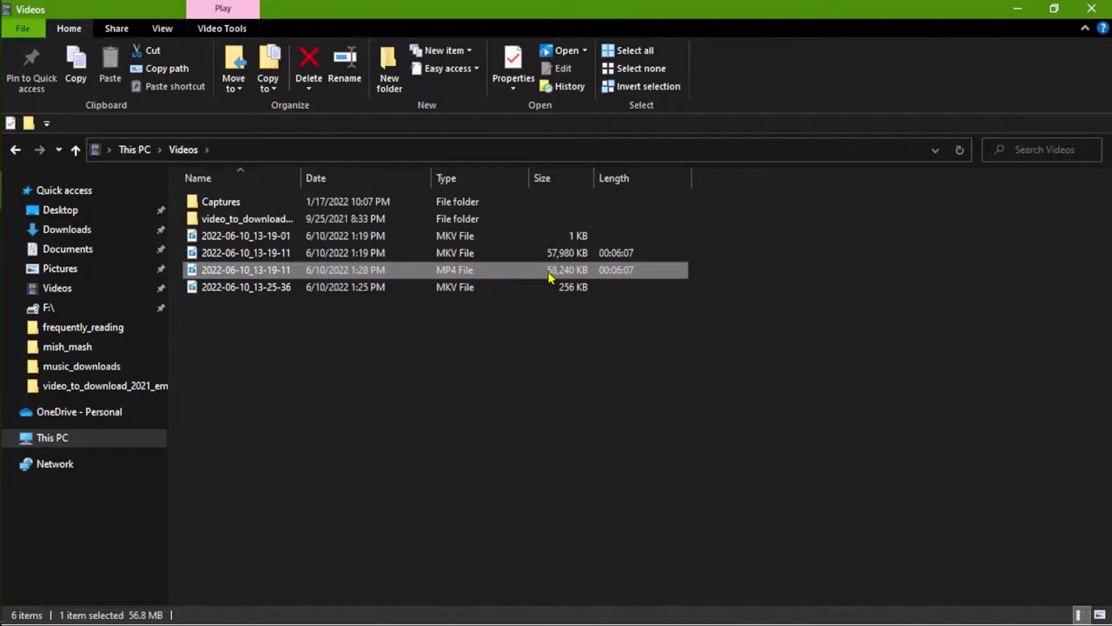
{"action": "left_click", "coordinate": [585, 52]}
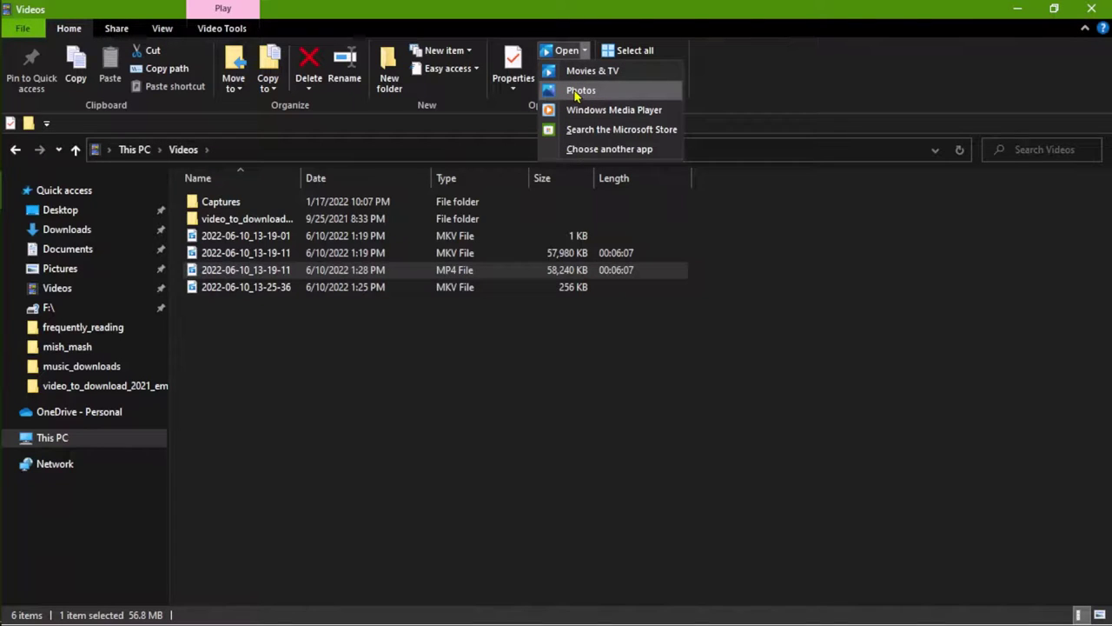
{"action": "left_click", "coordinate": [581, 90]}
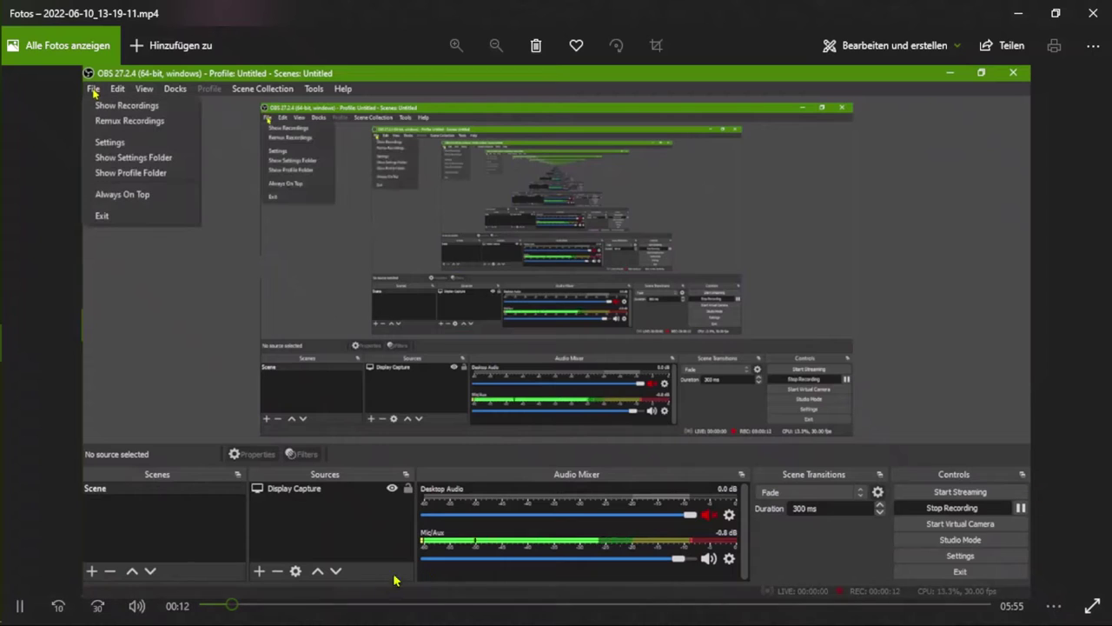
{"action": "left_click", "coordinate": [358, 605]}
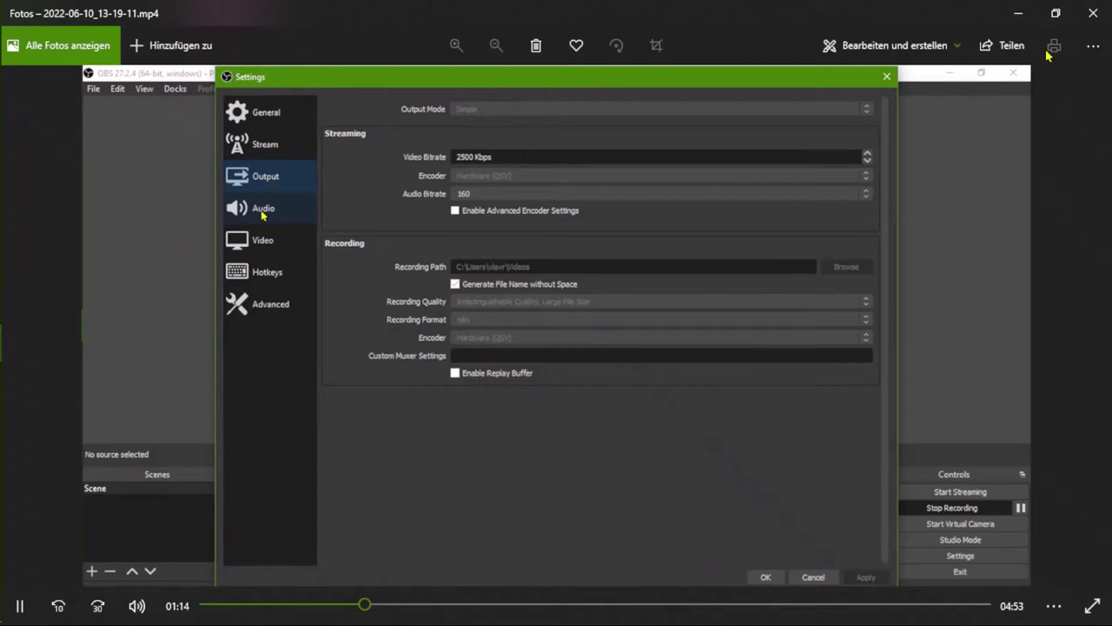
- Restore the Photos window to its smaller size and close the Videos folder window
{"action": "left_click", "coordinate": [1055, 14]}
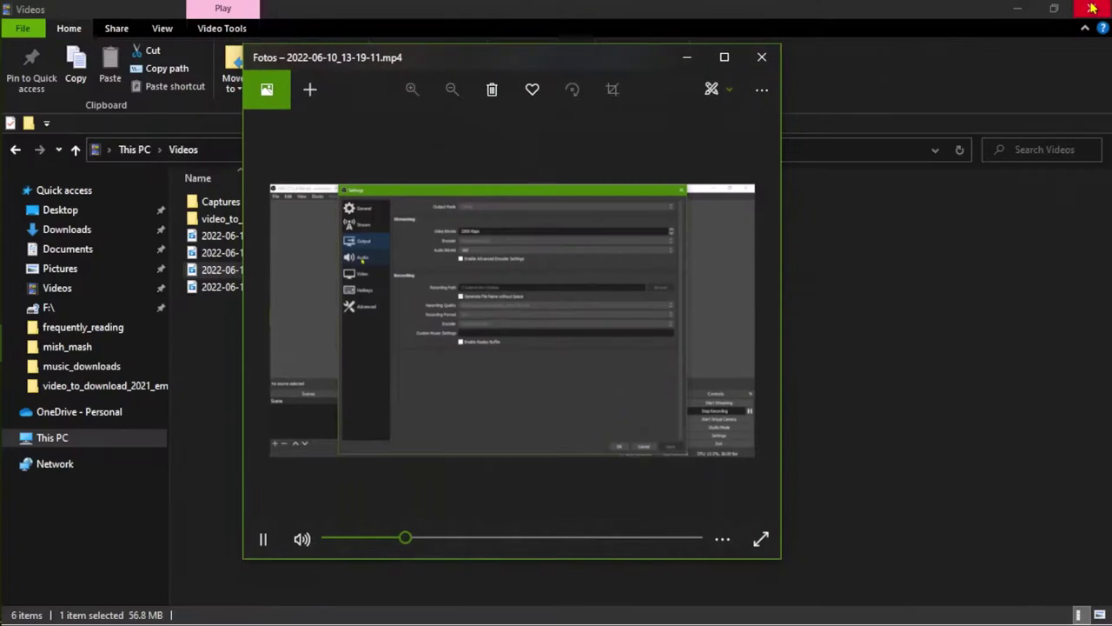
{"action": "left_click", "coordinate": [1094, 11]}
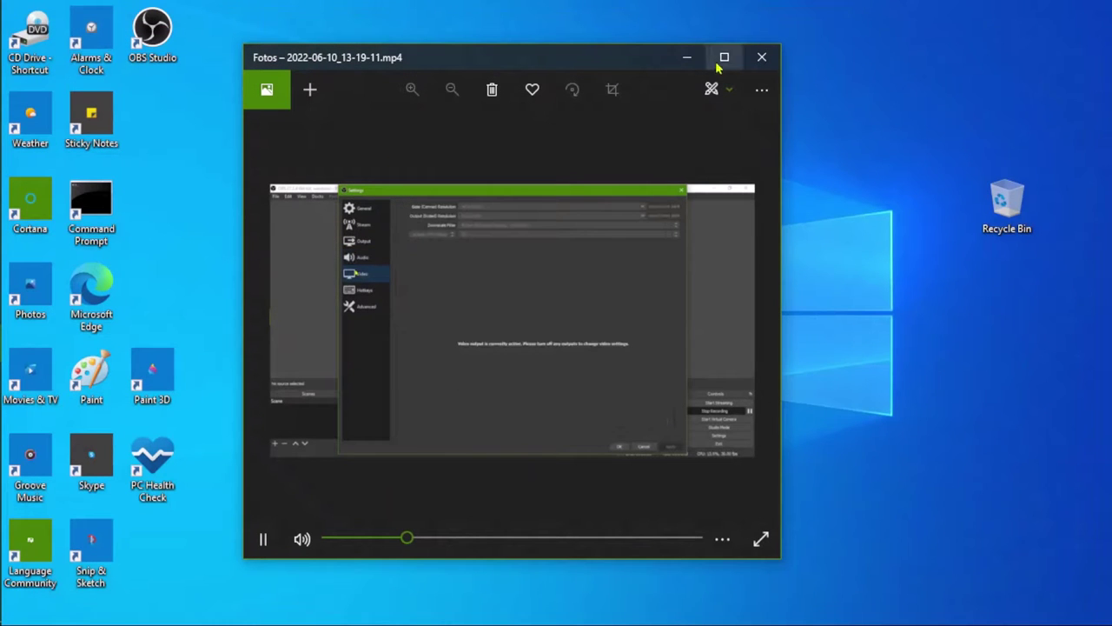
- Switch back to OBS Studio, unmute Desktop Audio and lower its volume to -57.6 dB
{"action": "left_click", "coordinate": [23, 305]}
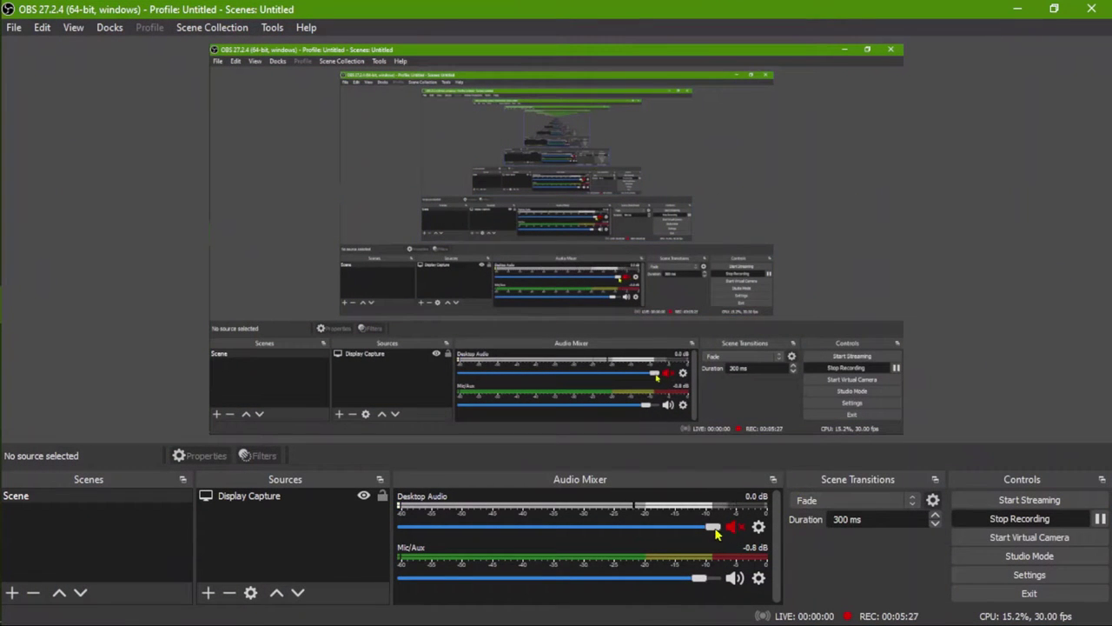
{"action": "scroll", "coordinate": [714, 530], "scroll_direction": "down", "scroll_amount": 10}
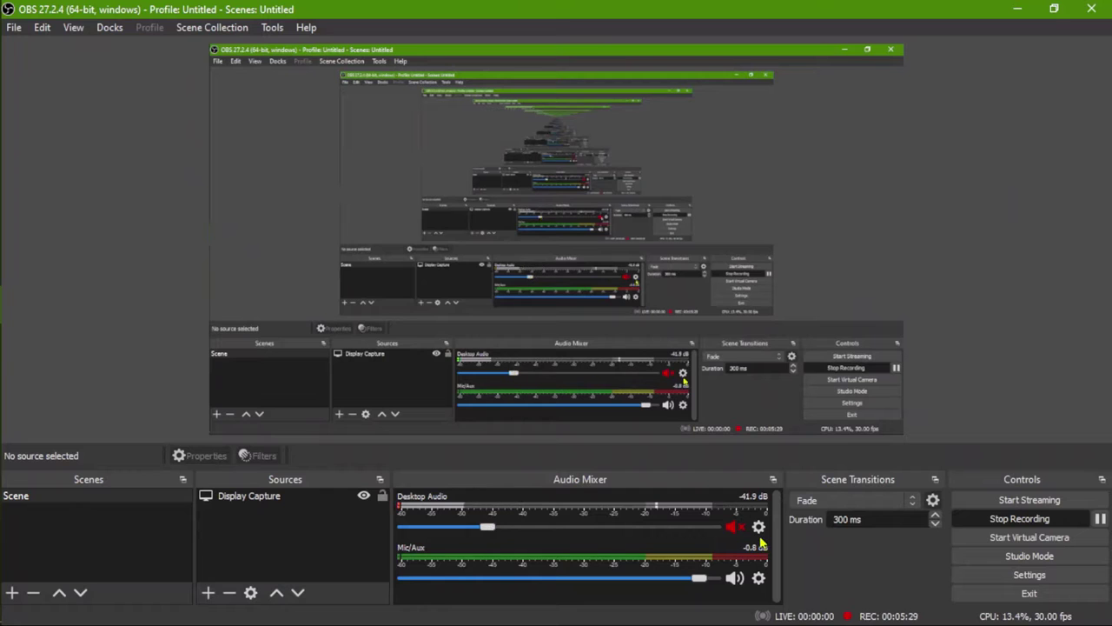
{"action": "left_click", "coordinate": [734, 527]}
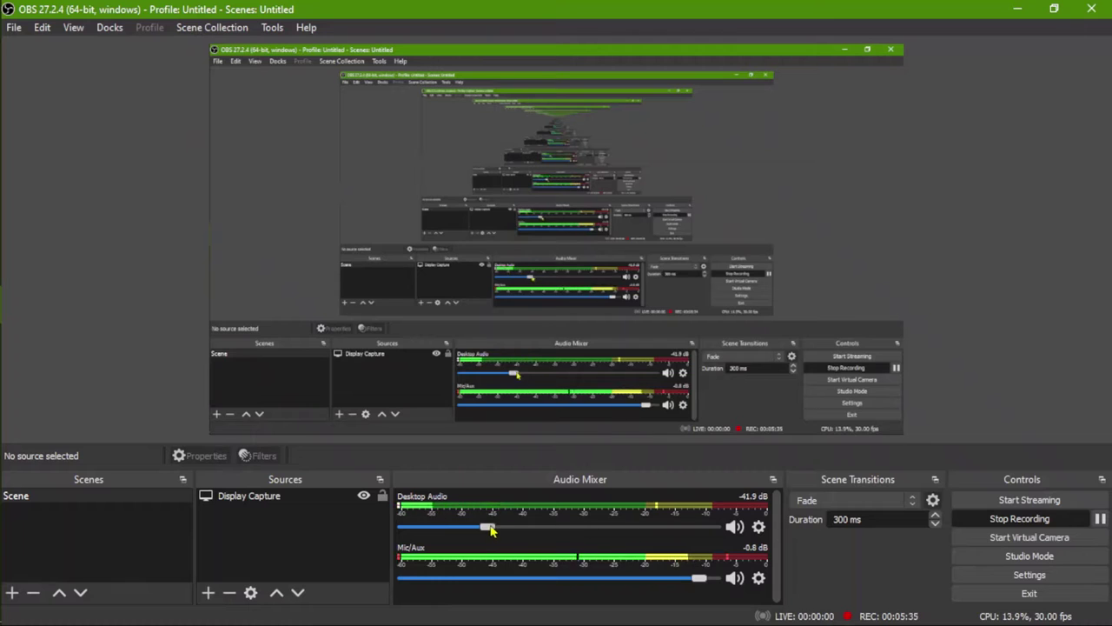
{"action": "left_click_drag", "start_coordinate": [488, 532], "coordinate": [457, 532]}
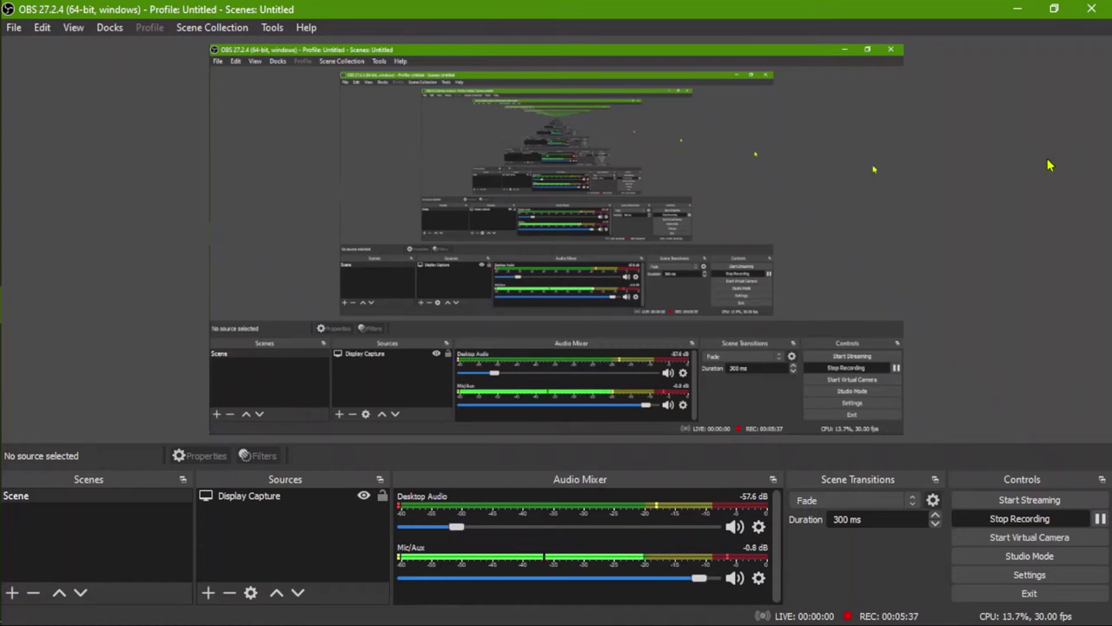
- Minimize OBS Studio, maximize the Photos player window and adjust the system volume to 2
{"action": "left_click", "coordinate": [1016, 11]}
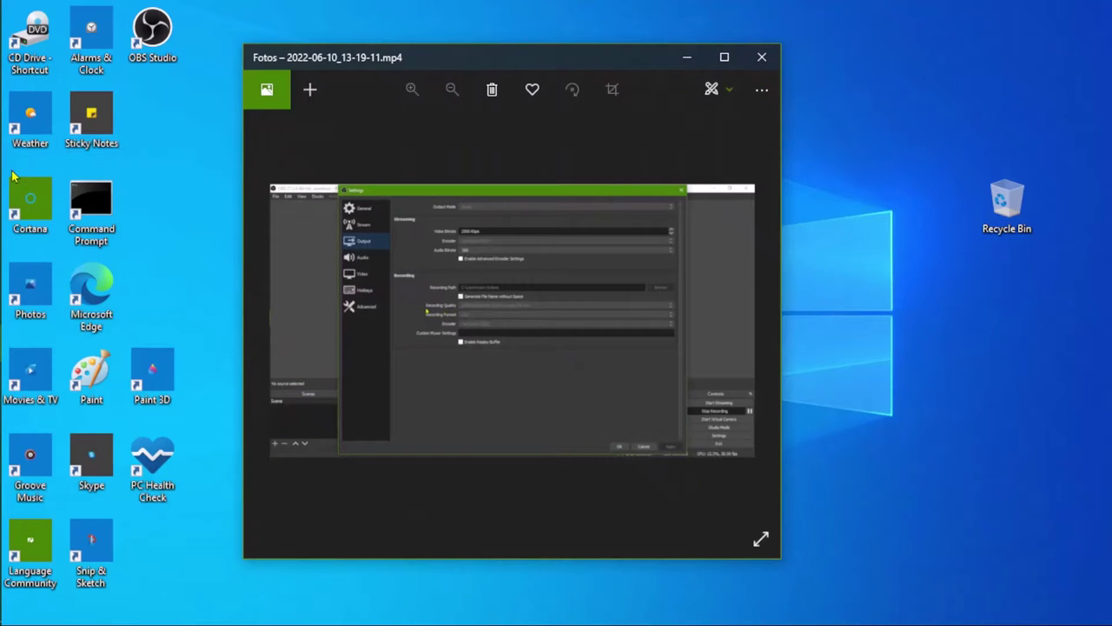
{"action": "left_click", "coordinate": [724, 57]}
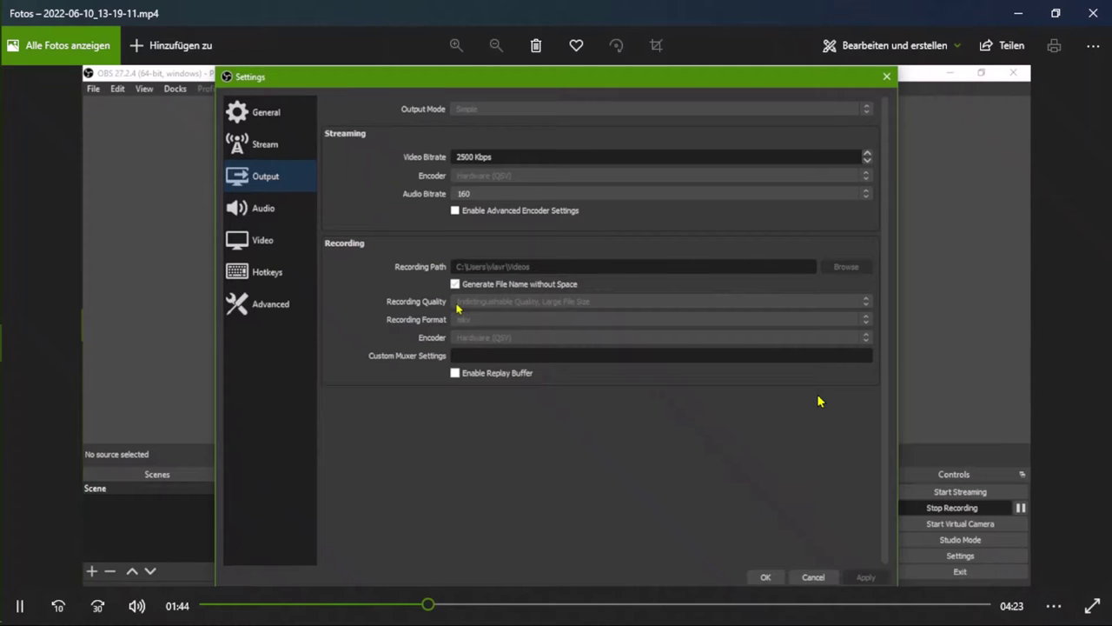
{"action": "key", "text": "XF86AudioLowerVolume"}
{"action": "key", "text": "XF86AudioLowerVolume"}
{"action": "key", "text": "XF86AudioRaiseVolume"}
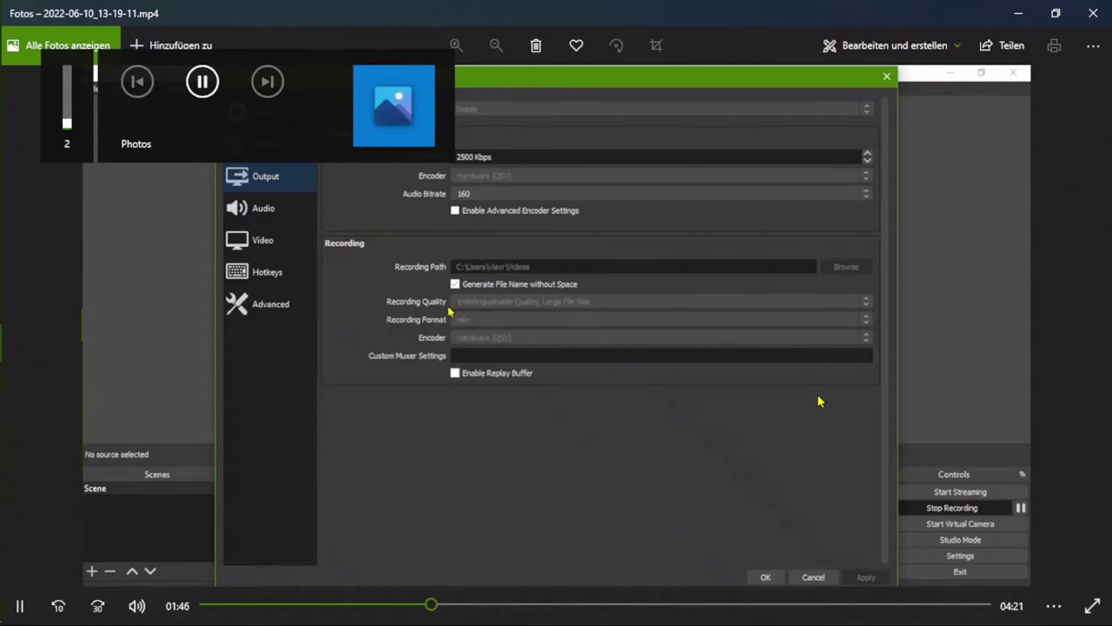
- Skip through the playing recording to about 02:33, 03:13 and 03:41 to review its content
{"action": "left_click", "coordinate": [526, 606]}
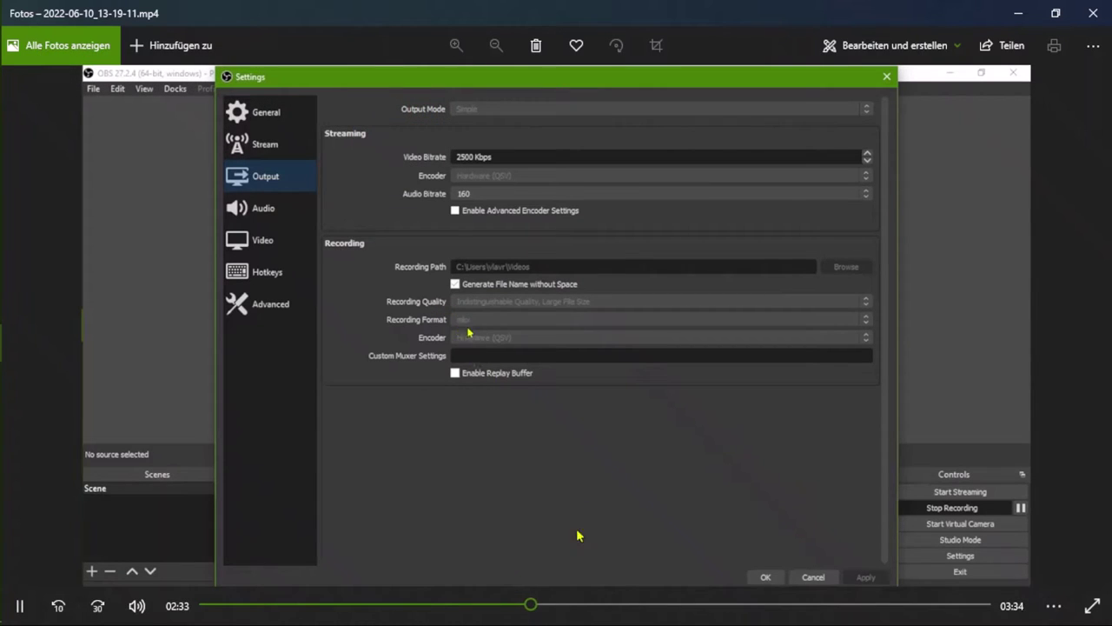
{"action": "left_click", "coordinate": [616, 606]}
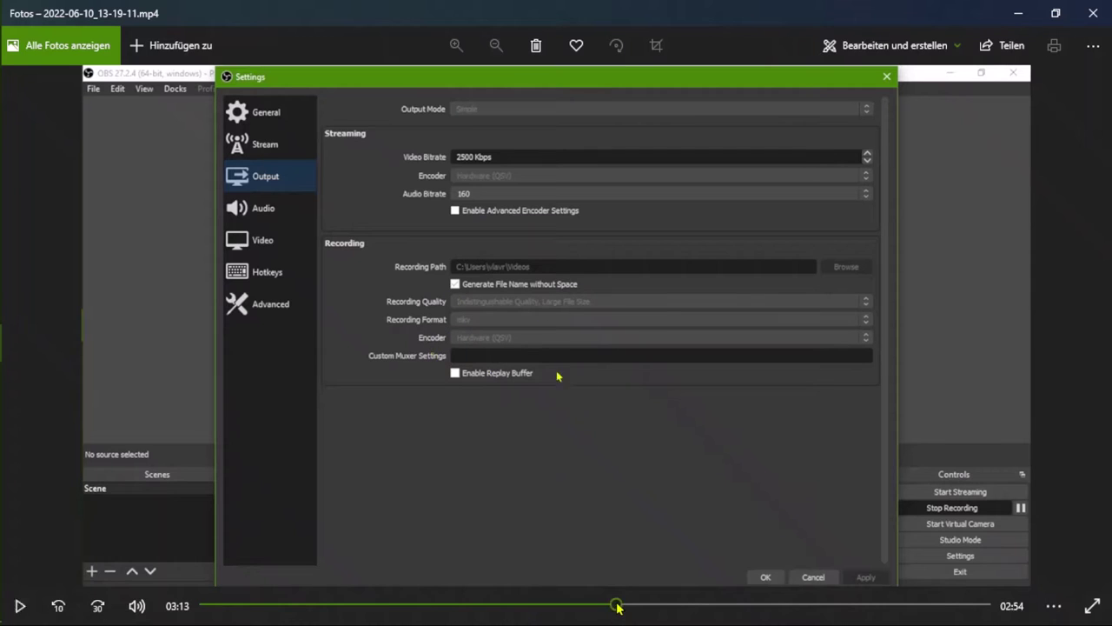
{"action": "left_click", "coordinate": [677, 606]}
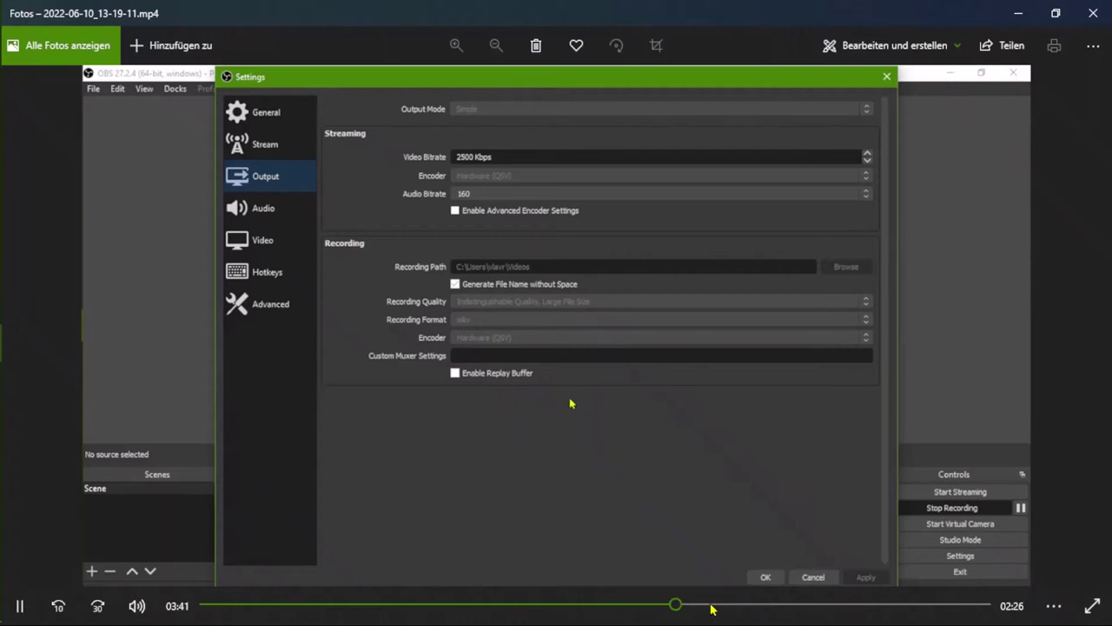
- Skip through the rest of the recording past about 04:19 and 04:51 towards its end, and close the Photos player
{"action": "left_click", "coordinate": [717, 608]}
{"action": "left_click", "coordinate": [755, 606]}
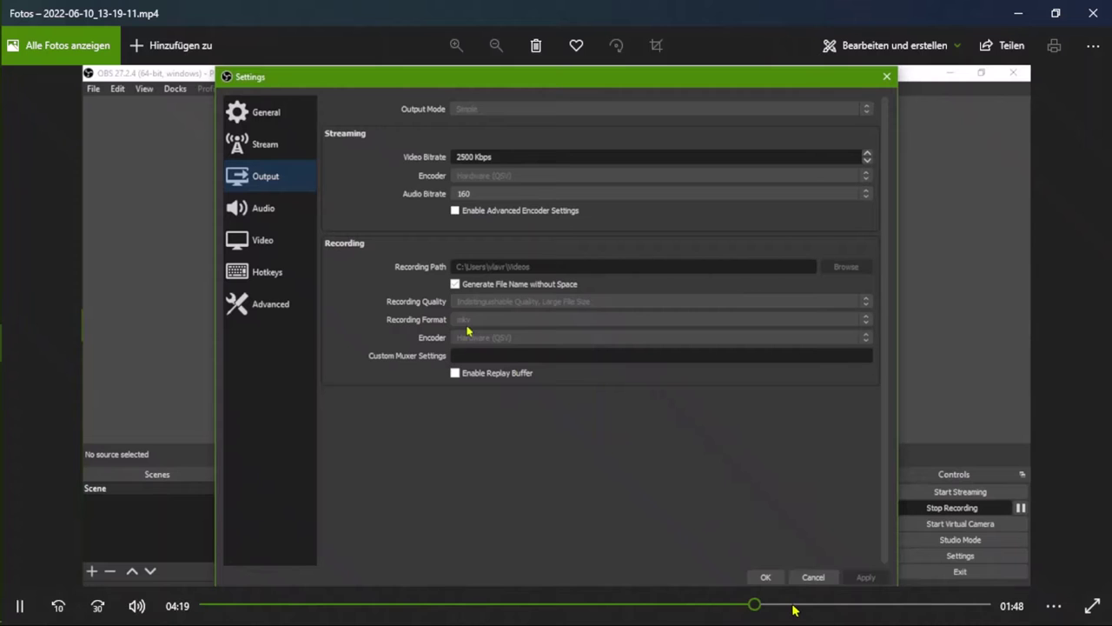
{"action": "left_click", "coordinate": [797, 608]}
{"action": "left_click", "coordinate": [828, 607]}
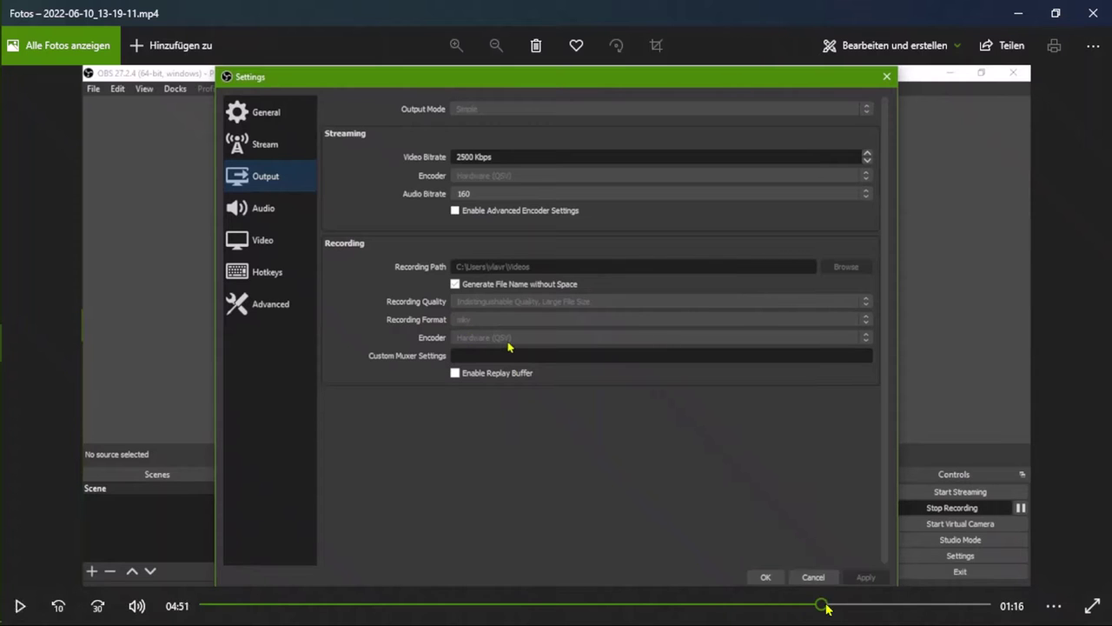
{"action": "left_click", "coordinate": [874, 608]}
{"action": "left_click", "coordinate": [900, 607]}
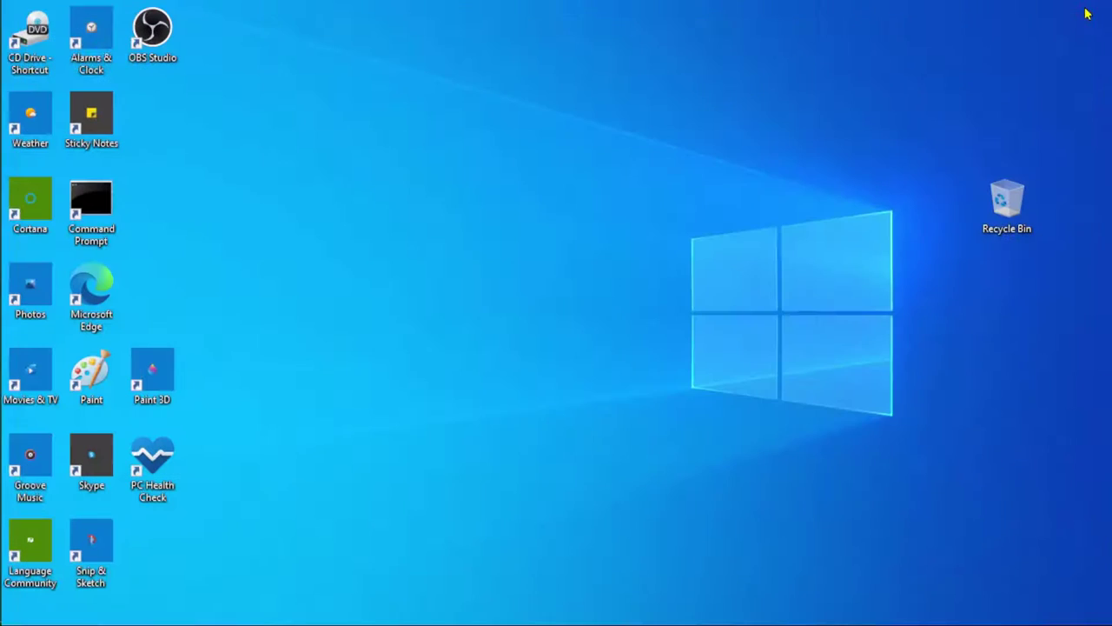
{"action": "left_click", "coordinate": [1093, 13]}
- Switch back to OBS Studio and open its Video settings to view the resolution and frame rate options
{"action": "left_click", "coordinate": [22, 304]}
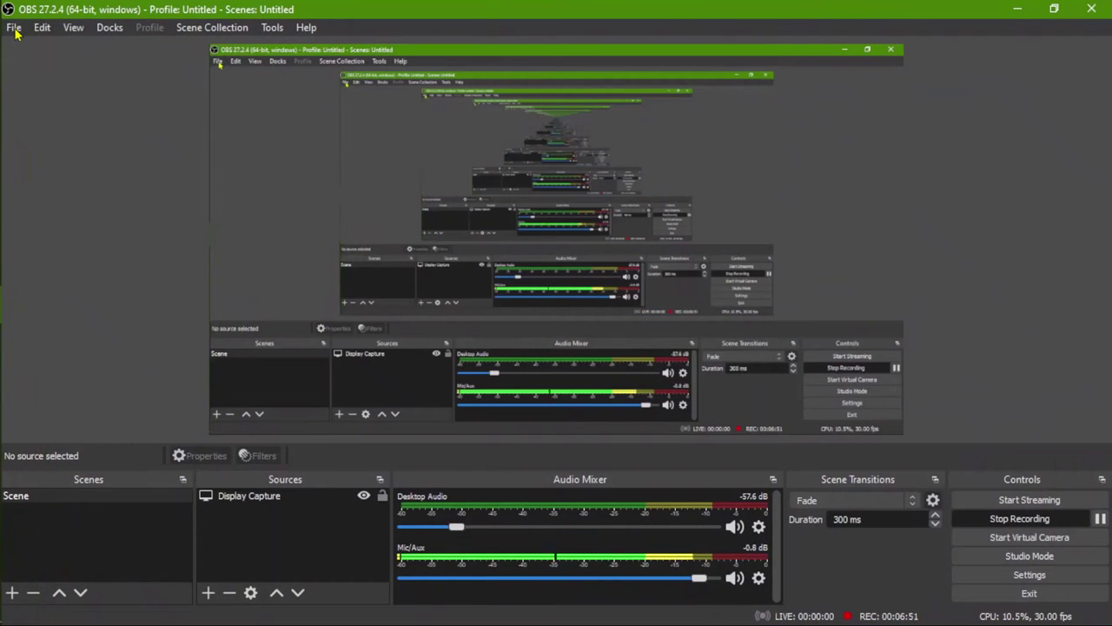
{"action": "left_click", "coordinate": [14, 29]}
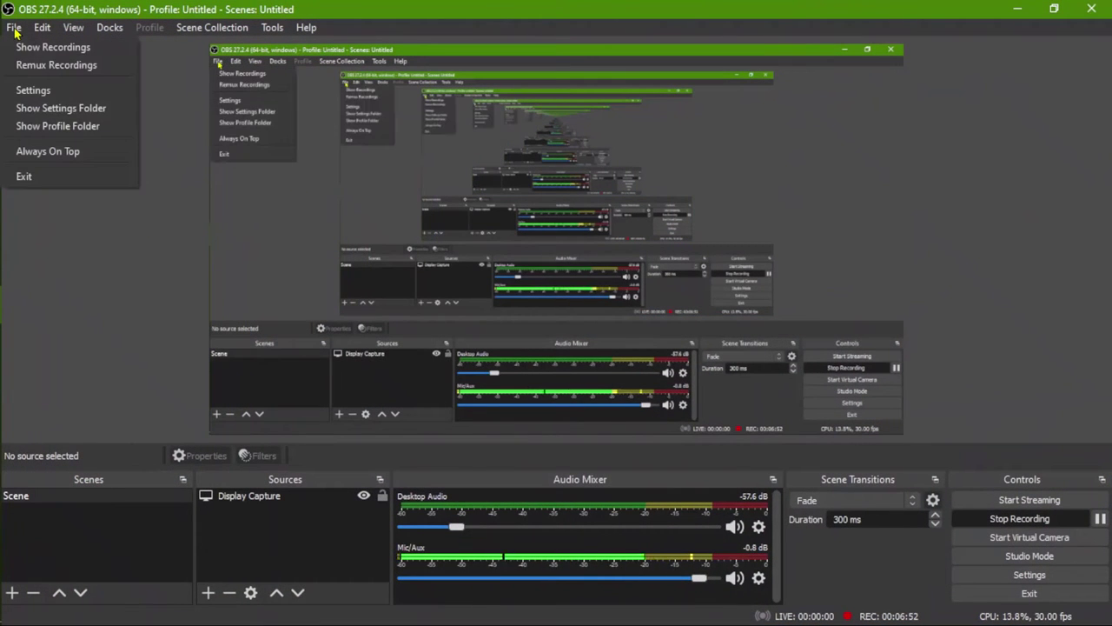
{"action": "left_click", "coordinate": [31, 89]}
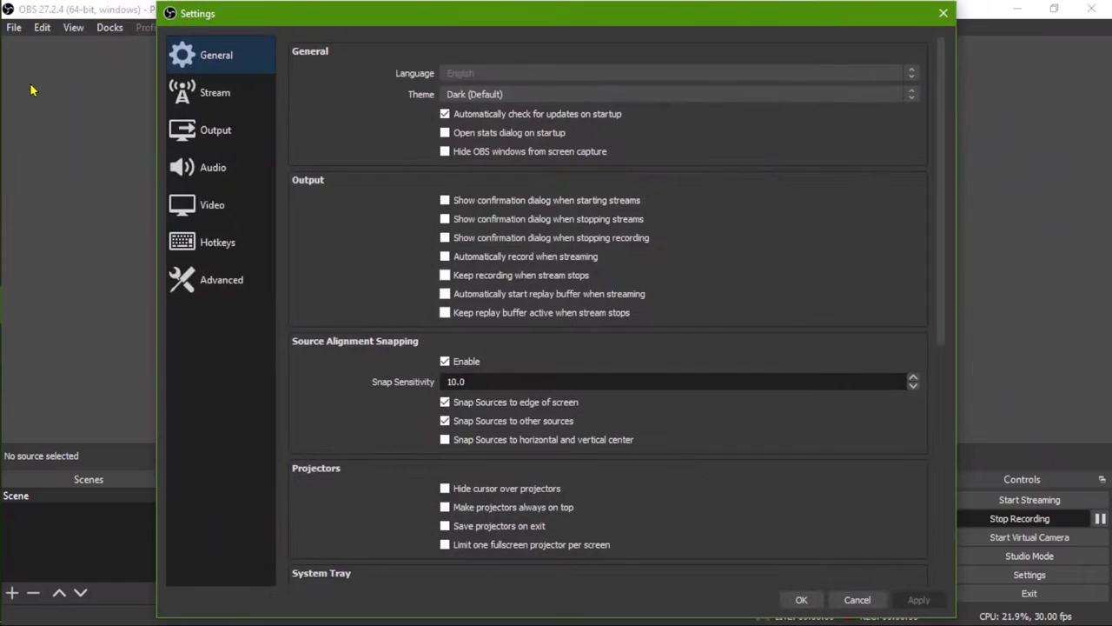
{"action": "left_click", "coordinate": [208, 206]}
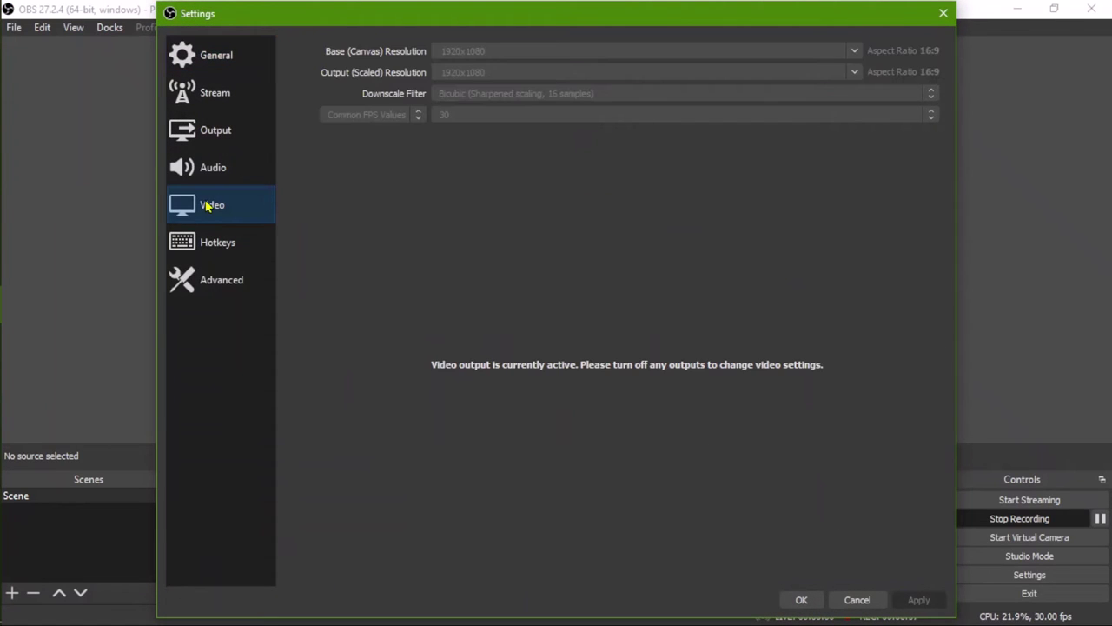
- Examine the Output settings for the recording path, quality, format and encoder, and close the settings with OK
{"action": "left_click", "coordinate": [207, 127]}
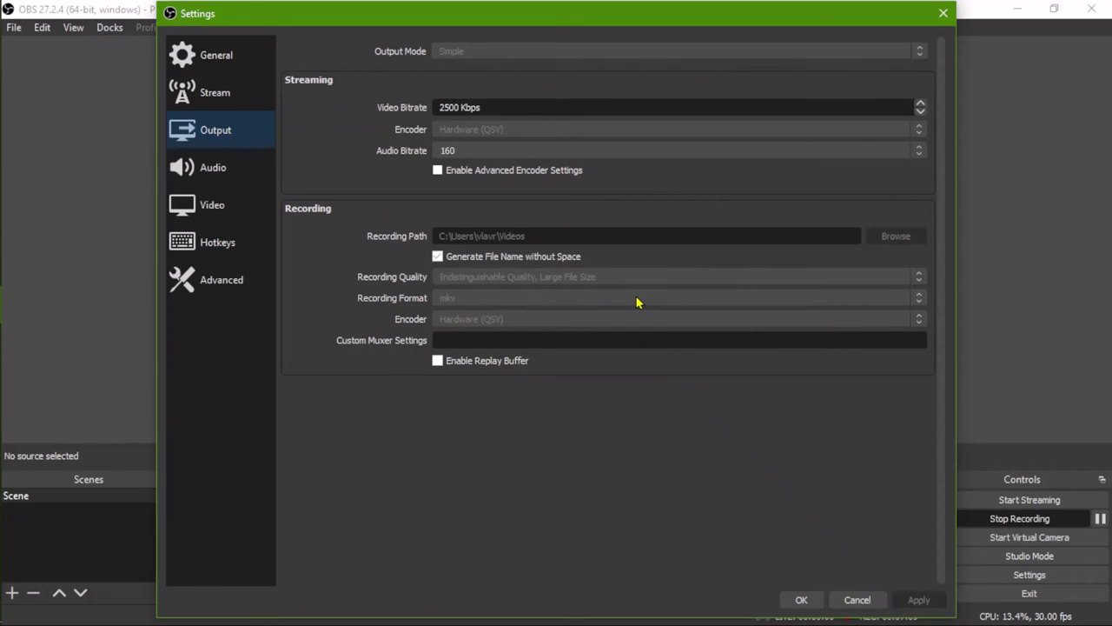
{"action": "left_click", "coordinate": [1053, 258]}
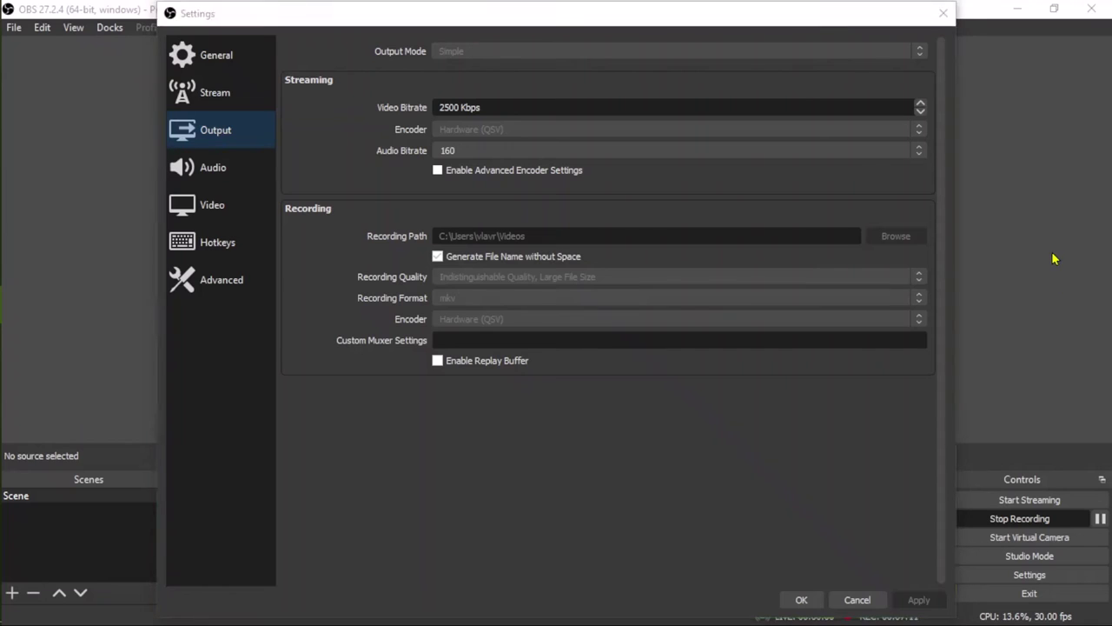
{"action": "left_click", "coordinate": [982, 131]}
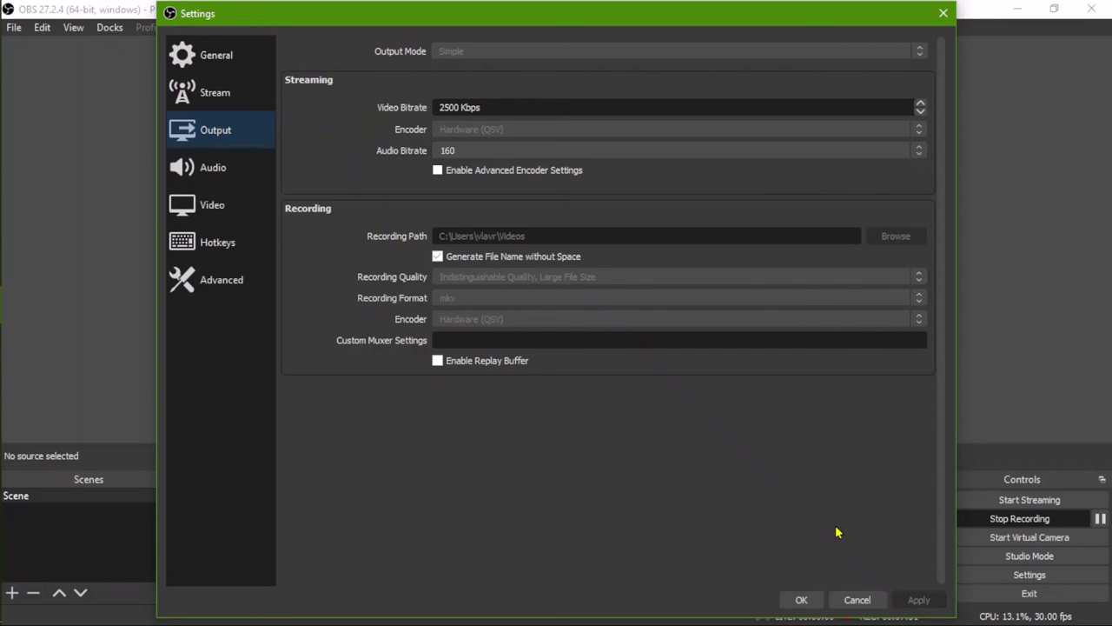
{"action": "left_click", "coordinate": [801, 601]}
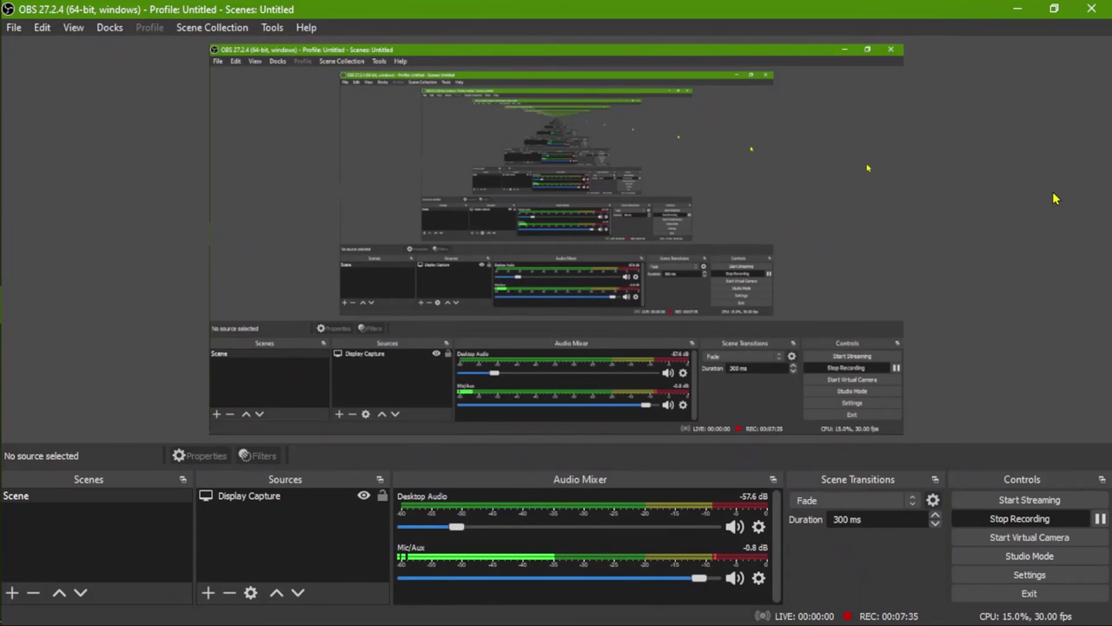